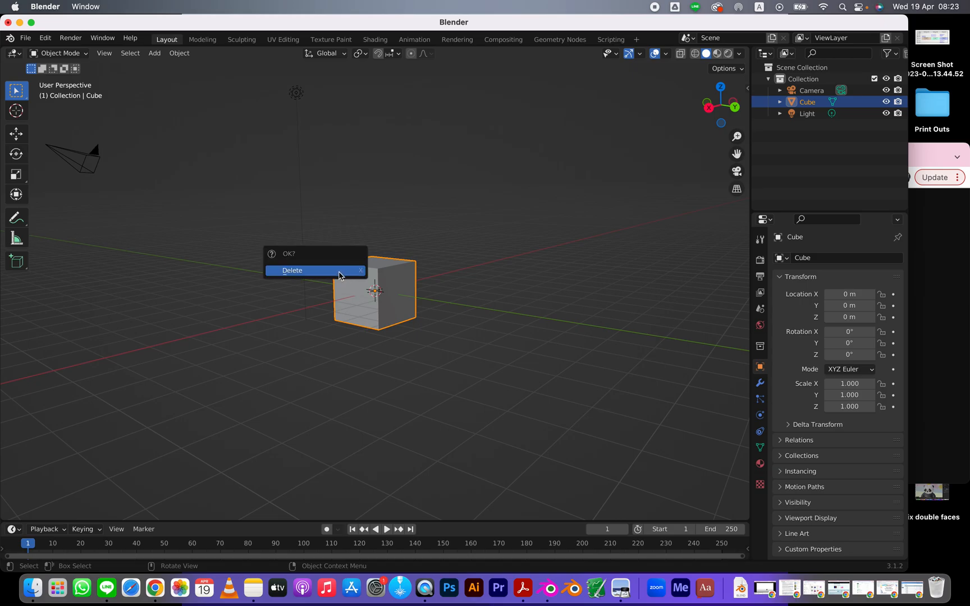
Delete the default cube and add a UV sphere mesh at the origin
key("shift+a")
mouse_move(343, 275)
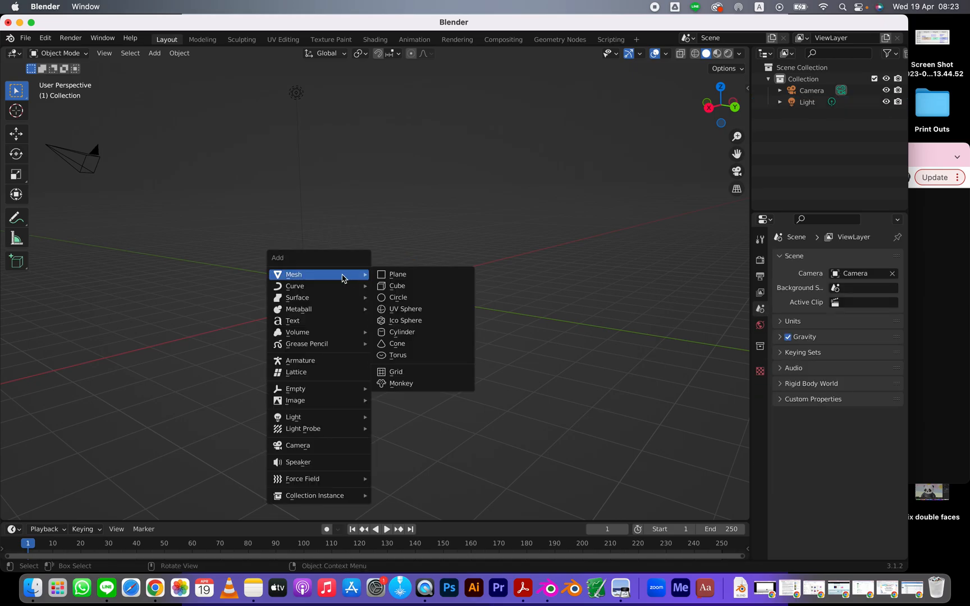
left_click(398, 313)
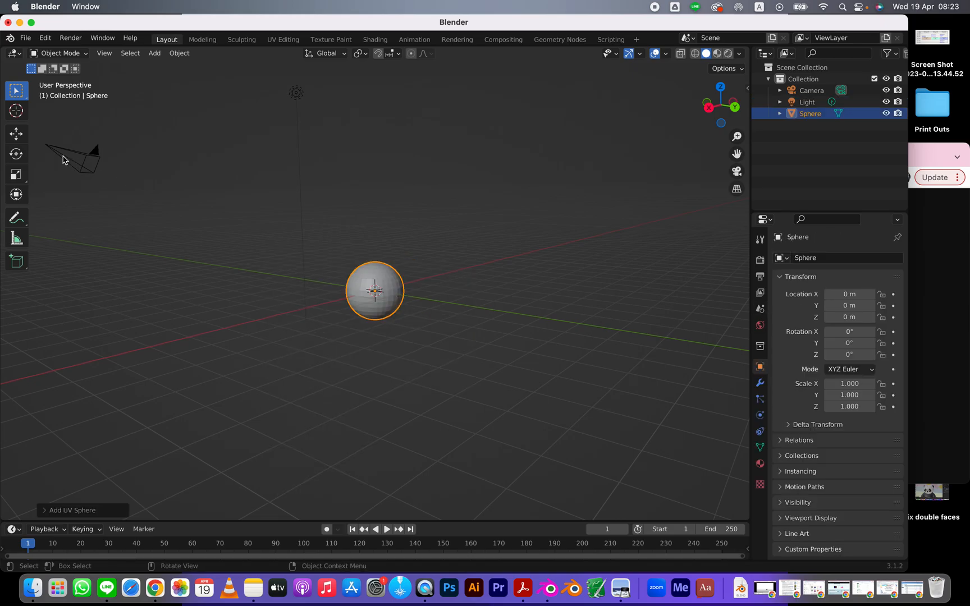
Raise the sphere straight up along the Z axis to a height of about 0.98 m
left_click(16, 134)
middle_click_drag(418, 339, 435, 331)
left_click_drag(377, 242, 376, 208)
middle_click_drag(424, 298, 382, 292)
middle_click_drag(507, 335, 475, 332)
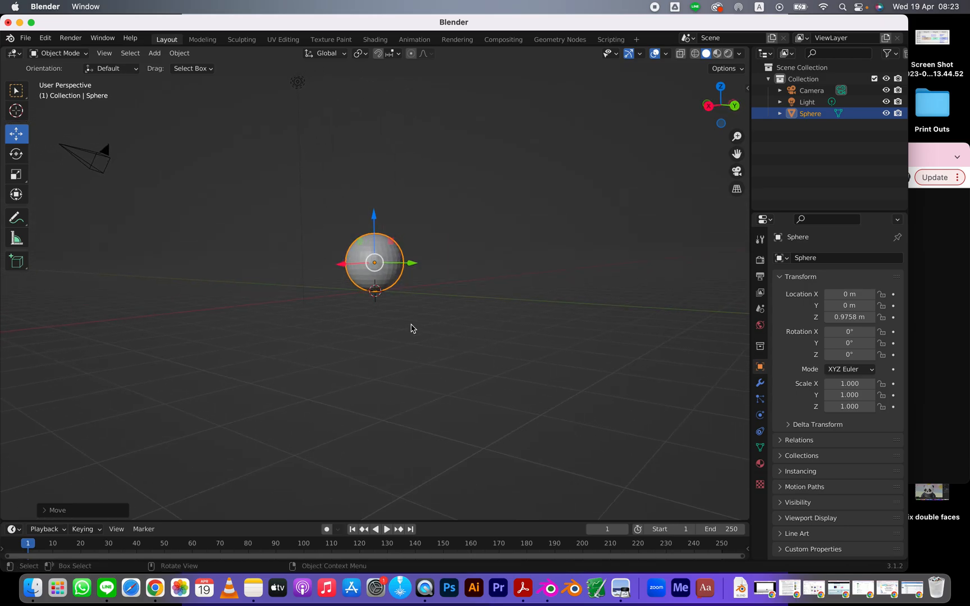
scroll(384, 304, "up", 1)
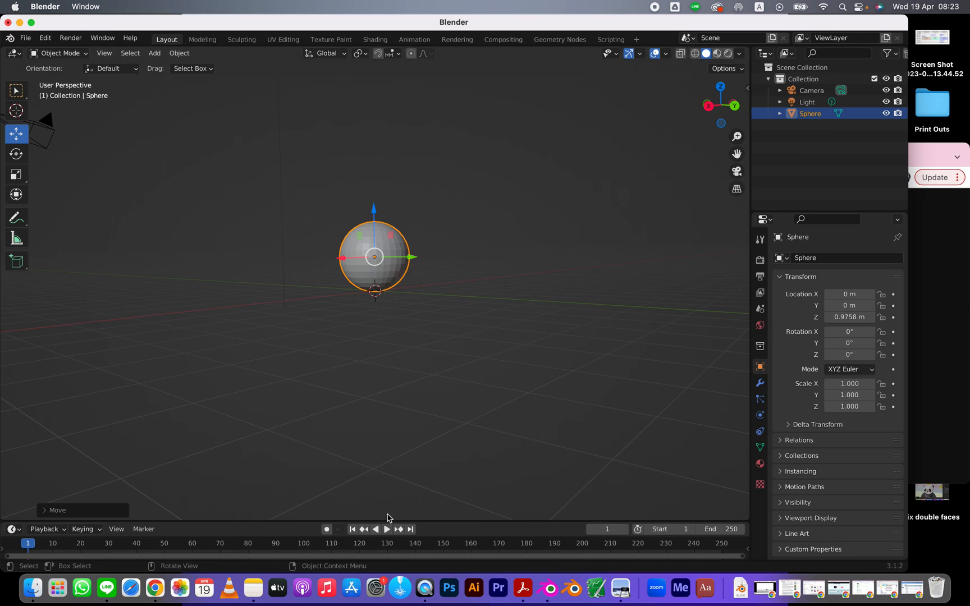
Set the animation's end frame to 40
left_click(726, 530)
type("40")
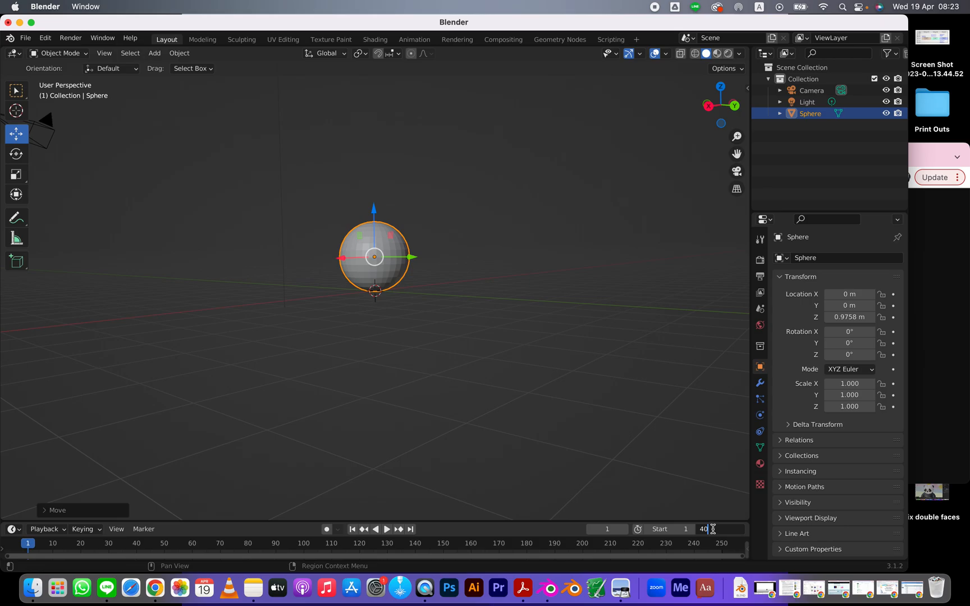
key("Return")
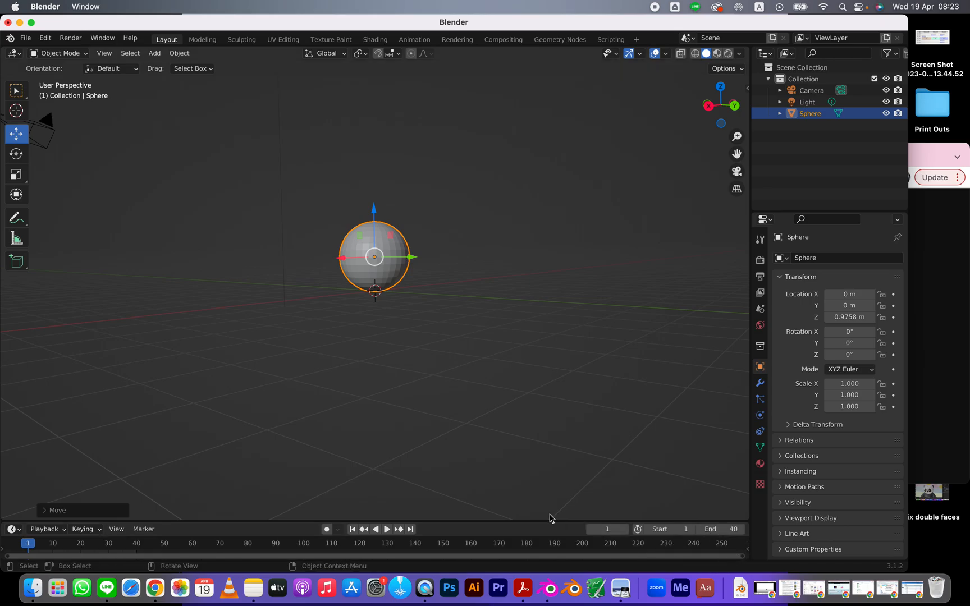
Enlarge the Timeline area and fit its visible range to about frames 0 to 42
left_click_drag(543, 521, 545, 464)
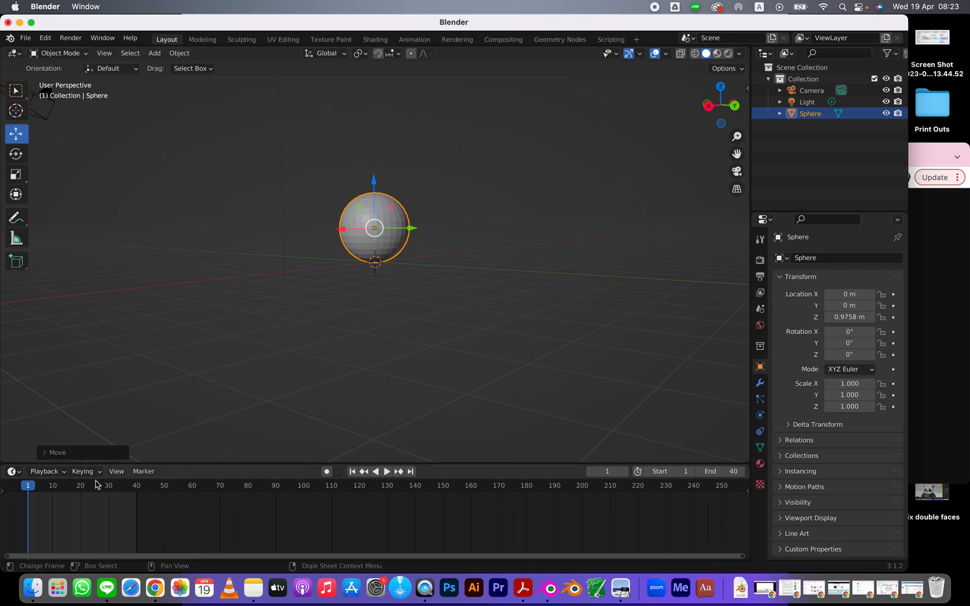
left_click(15, 473)
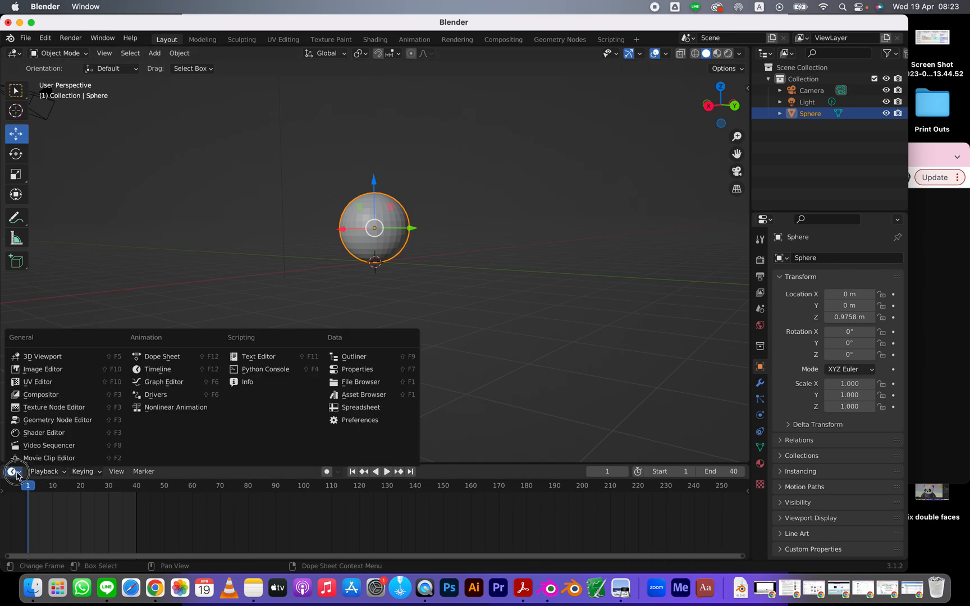
left_click(161, 374)
left_click_drag(743, 557, 359, 555)
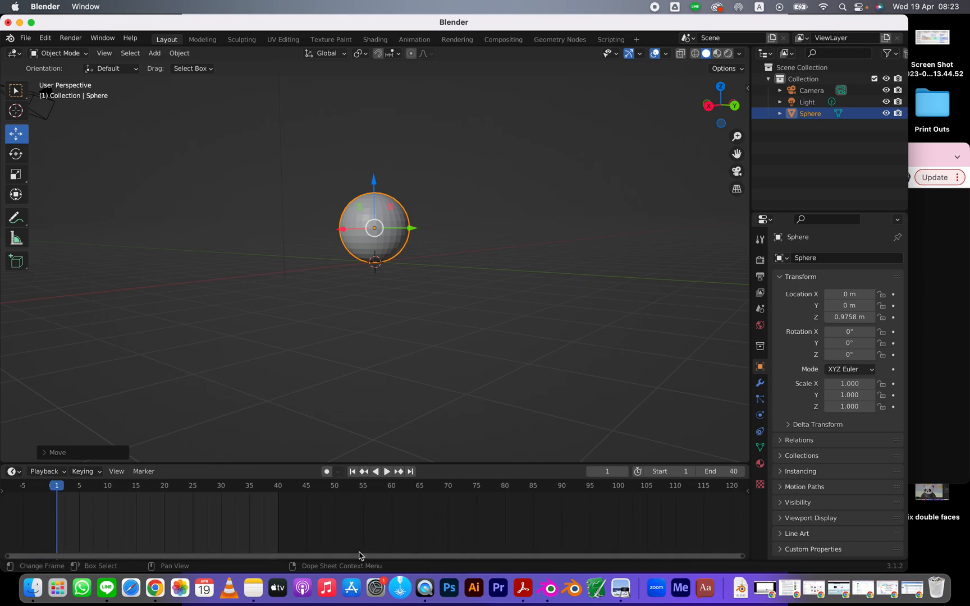
left_click_drag(741, 558, 250, 546)
left_click_drag(8, 559, 122, 557)
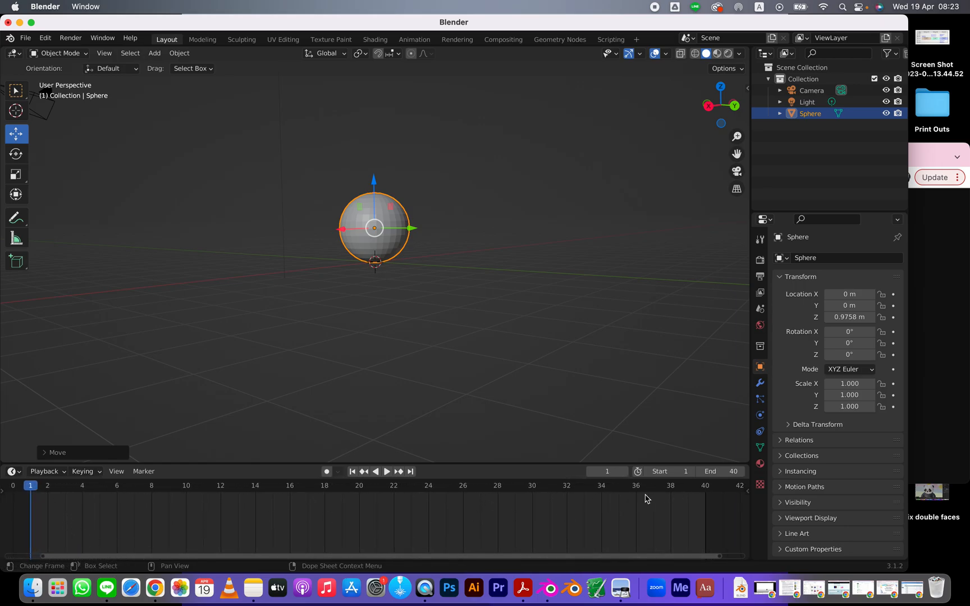
Insert a Location, Rotation & Scale keyframe for the sphere at frame 1
middle_click_drag(487, 275, 477, 288)
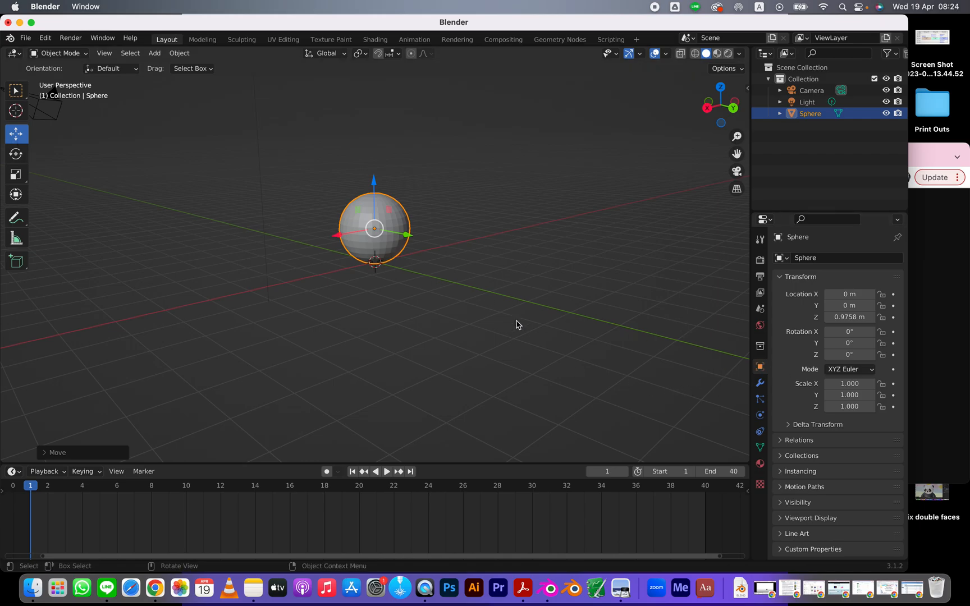
middle_click_drag(448, 269, 396, 224)
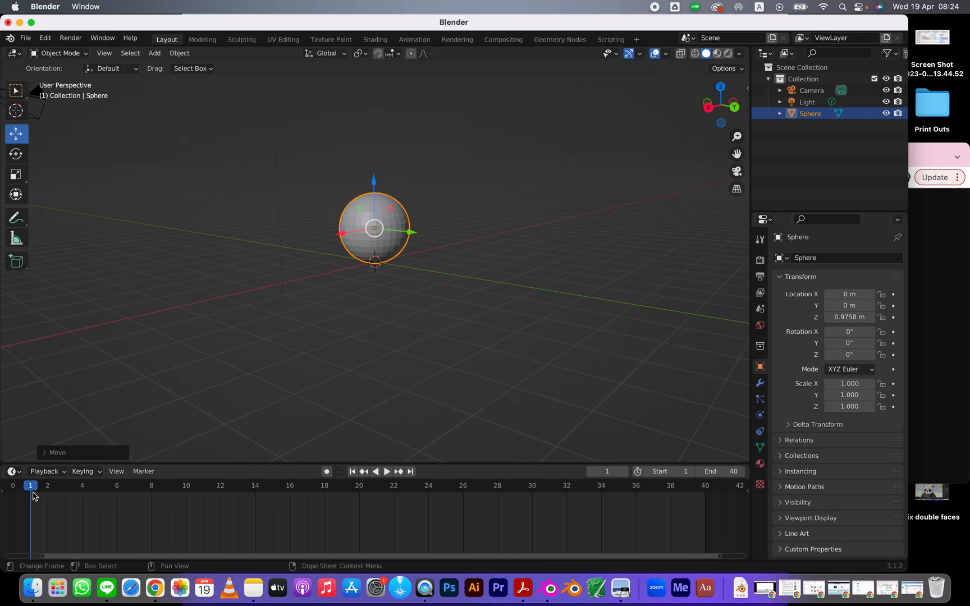
middle_click_drag(464, 266, 445, 274)
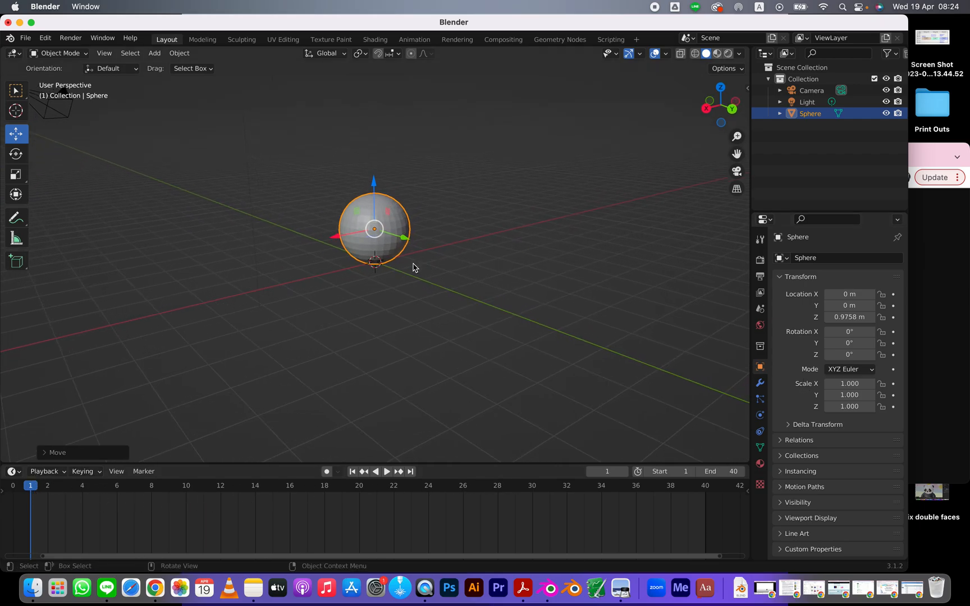
key("i")
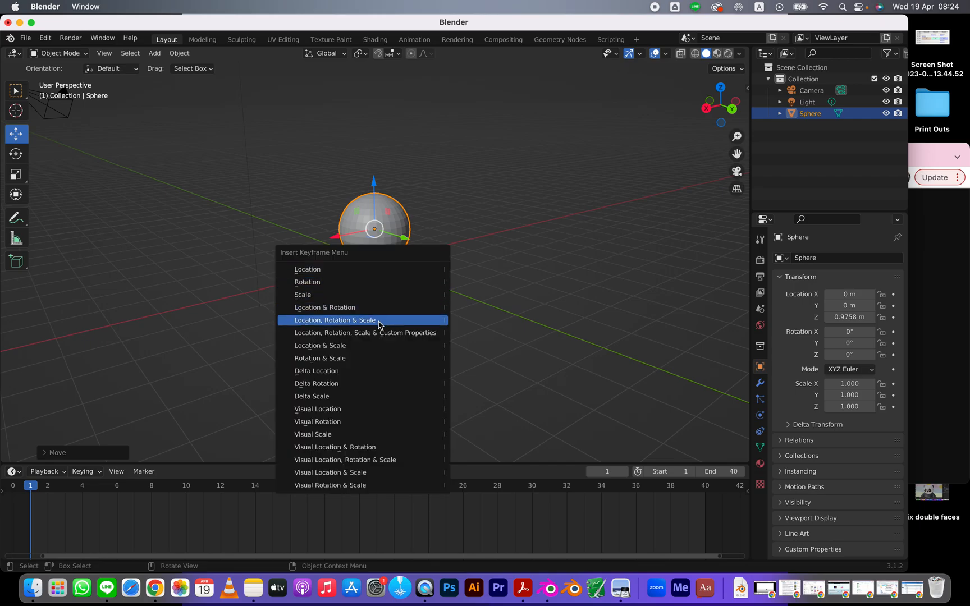
left_click(345, 321)
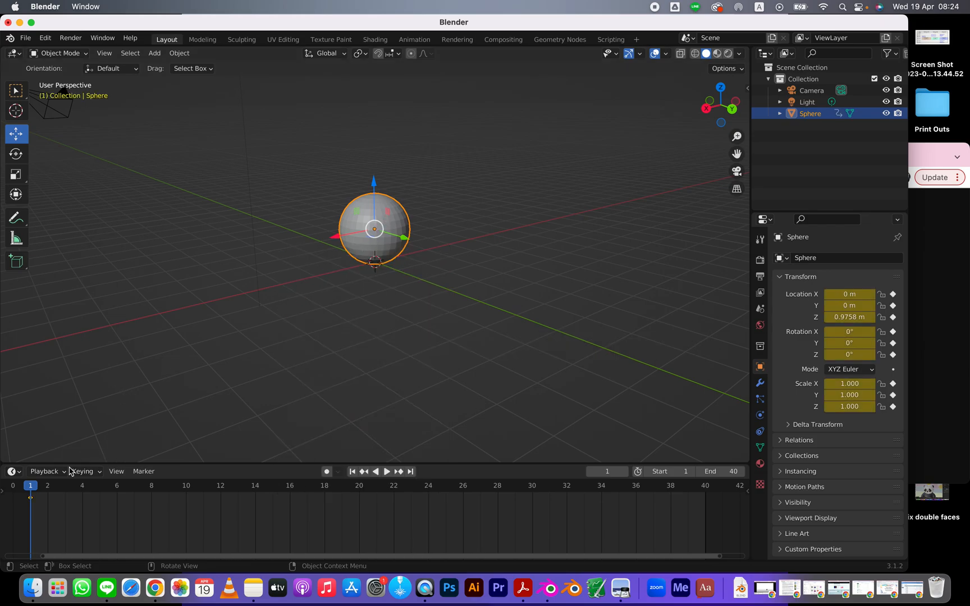
Go to frame 5, check the squash-and-stretch reference image in Chrome, and return to Blender
left_click_drag(33, 489, 100, 489)
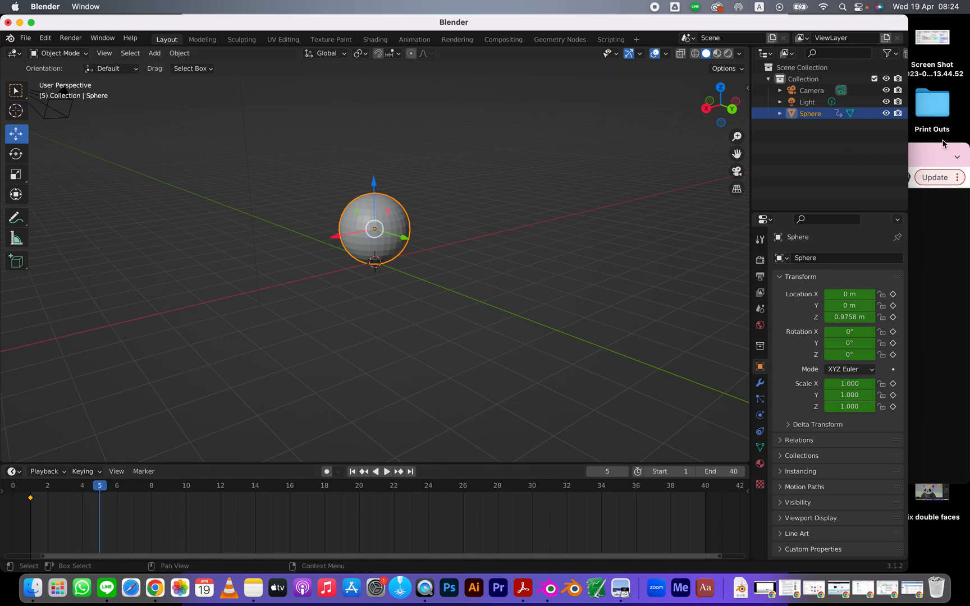
left_click(935, 160)
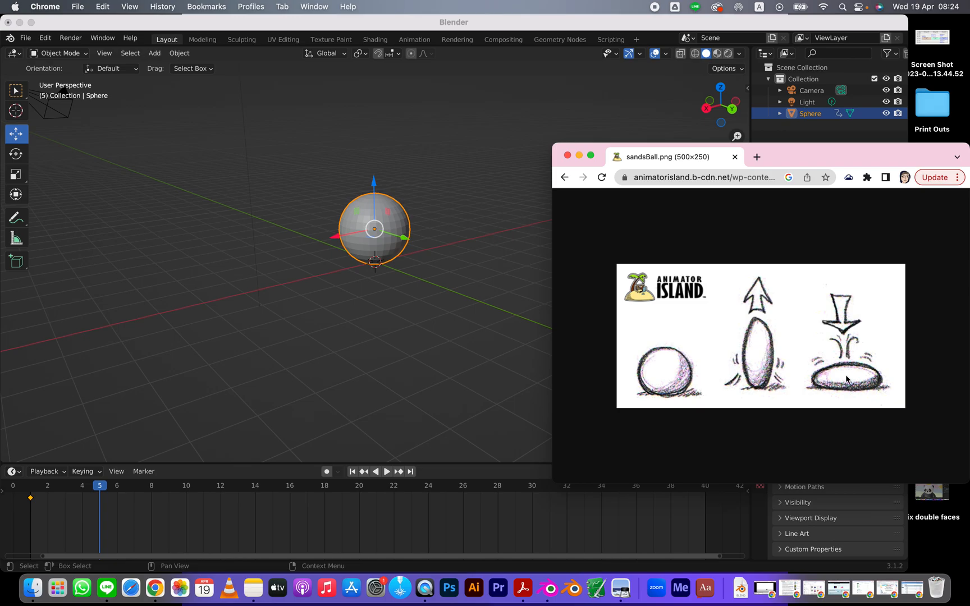
left_click(303, 33)
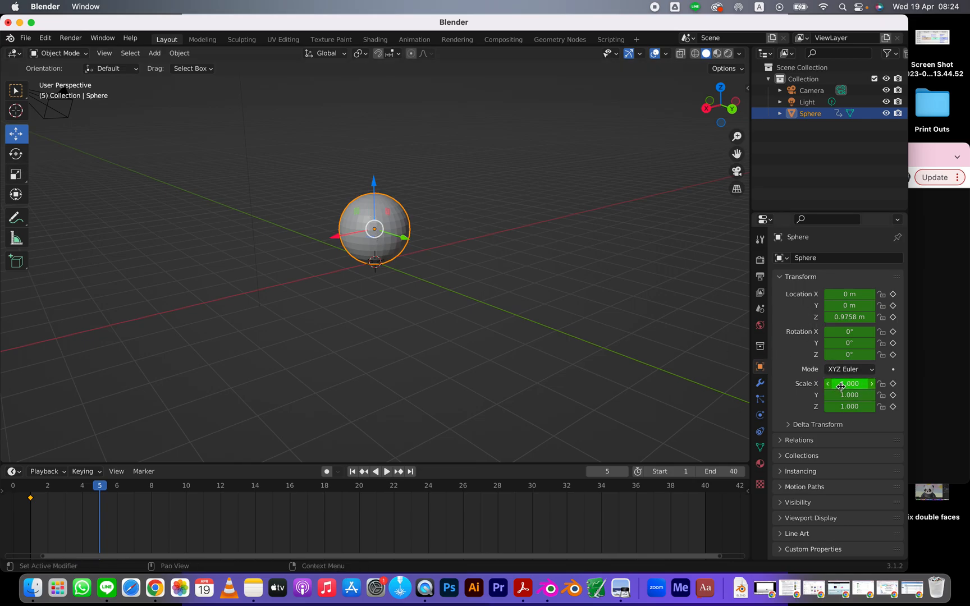
Try squashing the sphere by setting its Y scale to 0.5
left_click(16, 172)
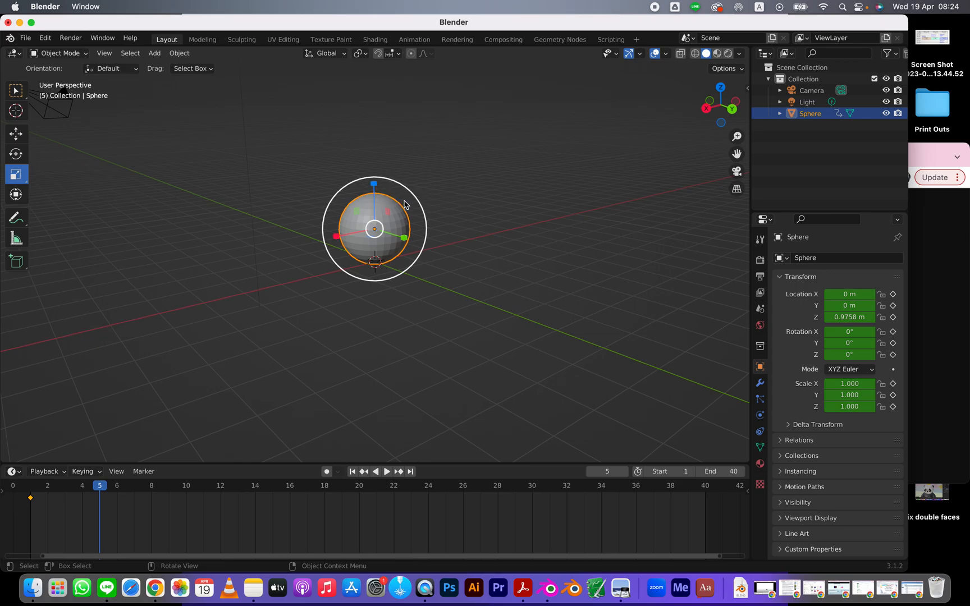
left_click(855, 395)
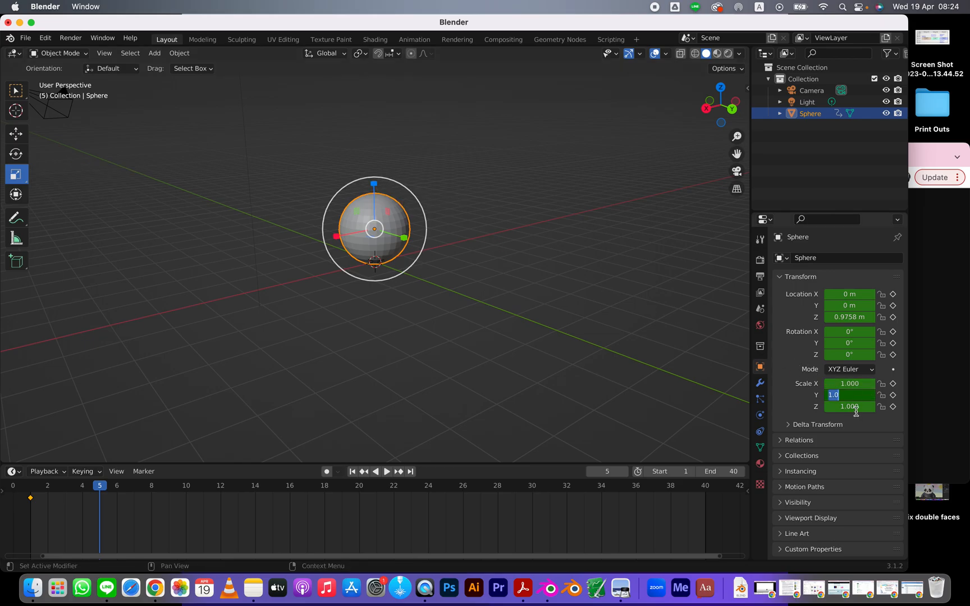
type("0.5")
key("Return")
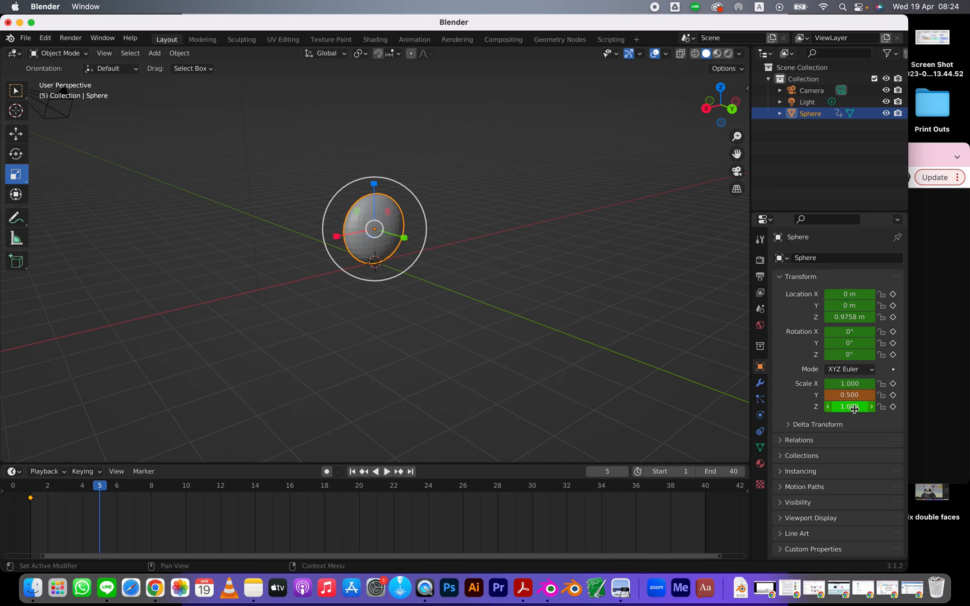
middle_click_drag(428, 255, 513, 262)
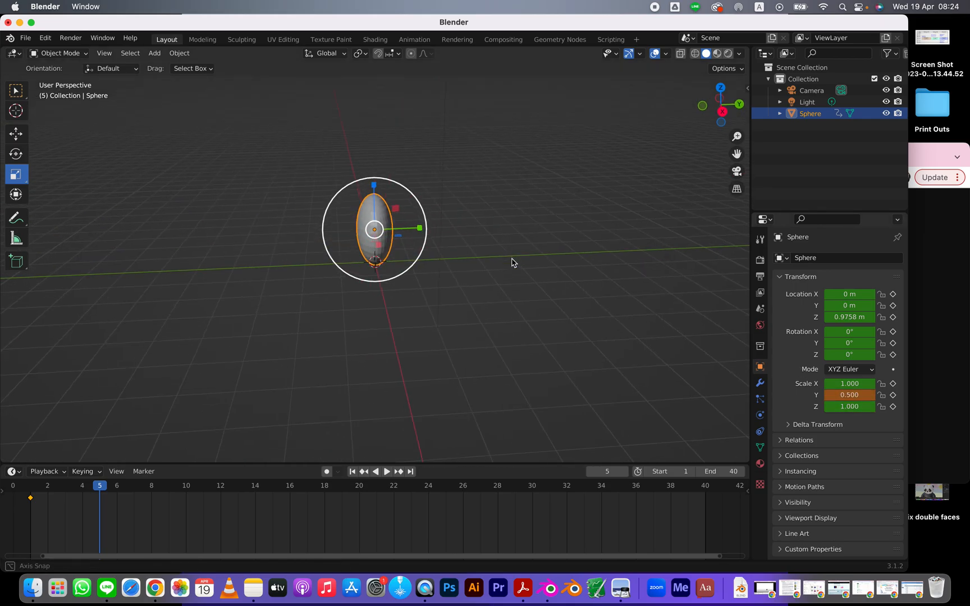
Switch the transform orientation to Local
left_click(316, 54)
left_click(290, 101)
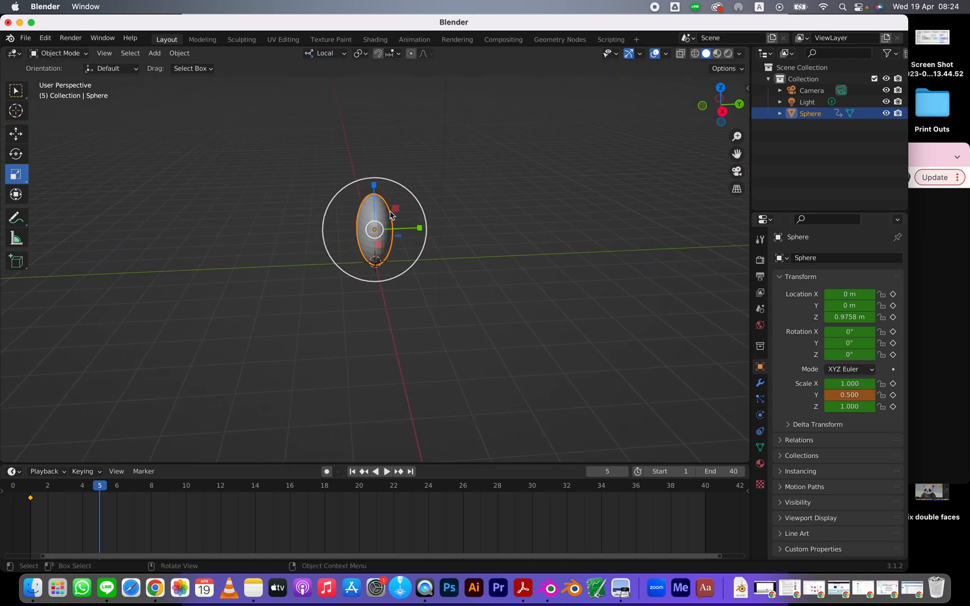
middle_click_drag(475, 243, 548, 253)
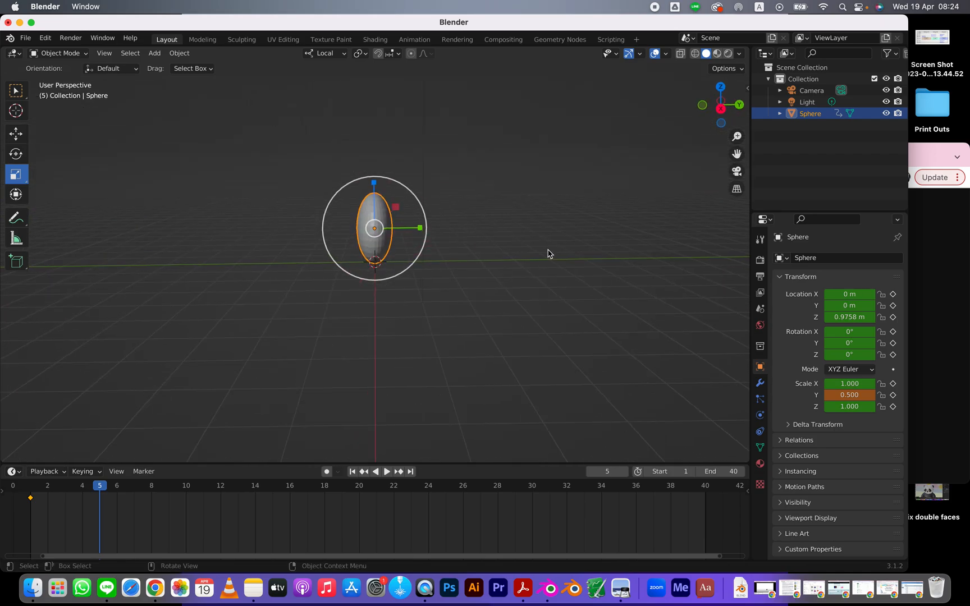
Set the sphere's Y scale to 1 and flatten it vertically with a Z scale of 0.5
left_click(852, 396)
type("1")
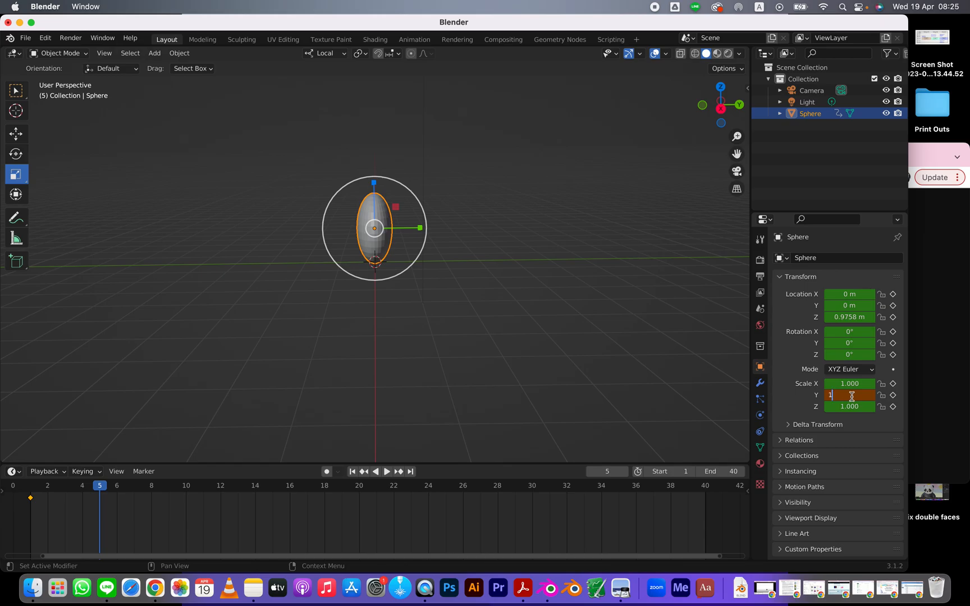
key("Return")
left_click(852, 407)
key("BackSpace")
type(".5")
key("Return")
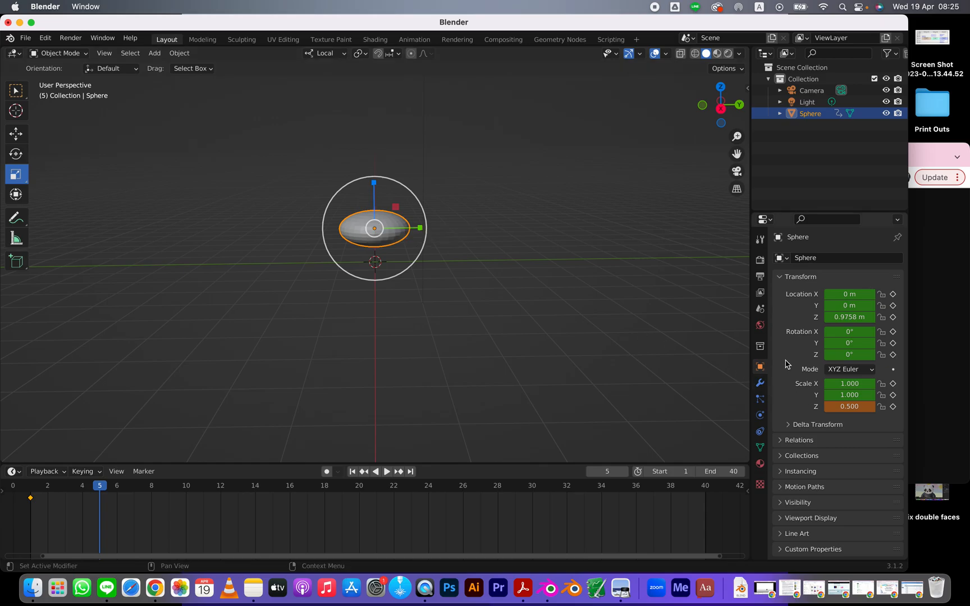
Check the squashed ball in the Chrome reference image, then widen the Blender sphere with X and Y scales of 1.25
left_click(927, 165)
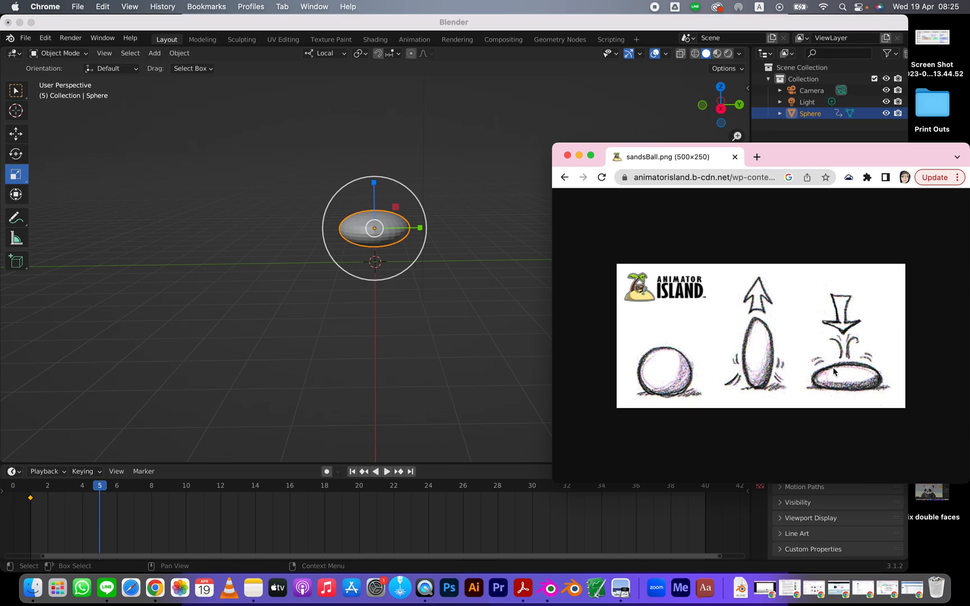
left_click(470, 31)
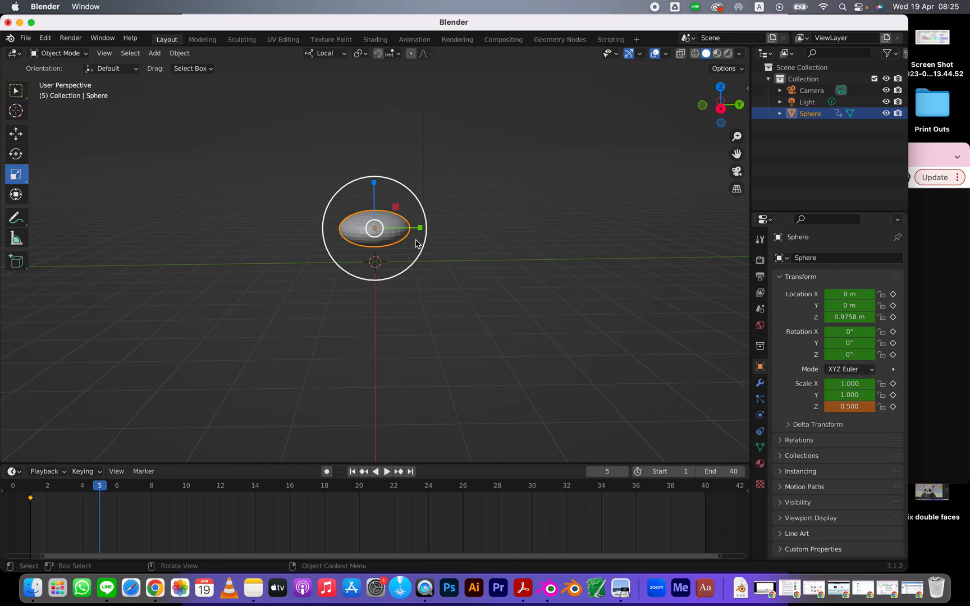
left_click(843, 384)
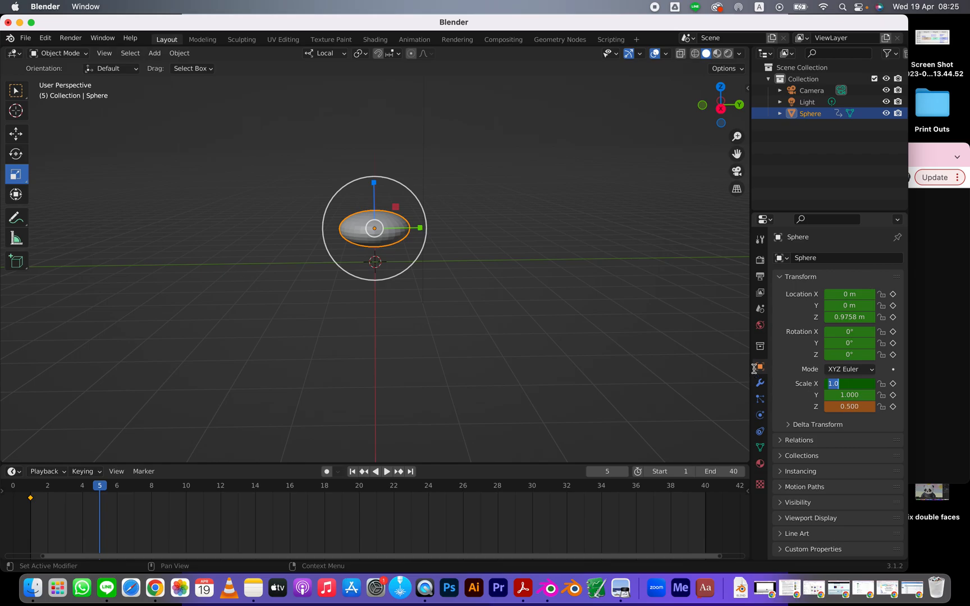
type("1.25")
key("Return")
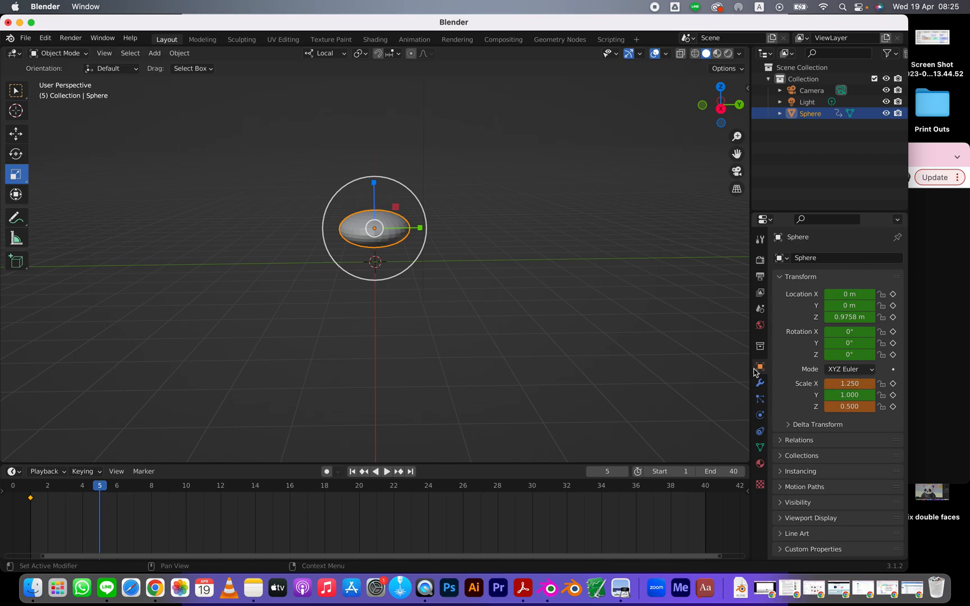
left_click(838, 395)
type("1.25")
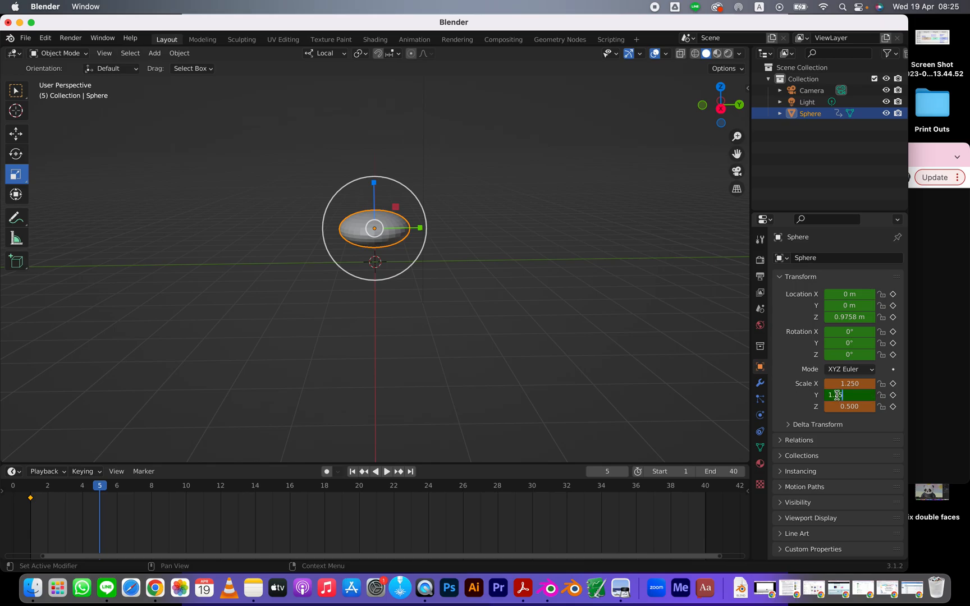
key("Return")
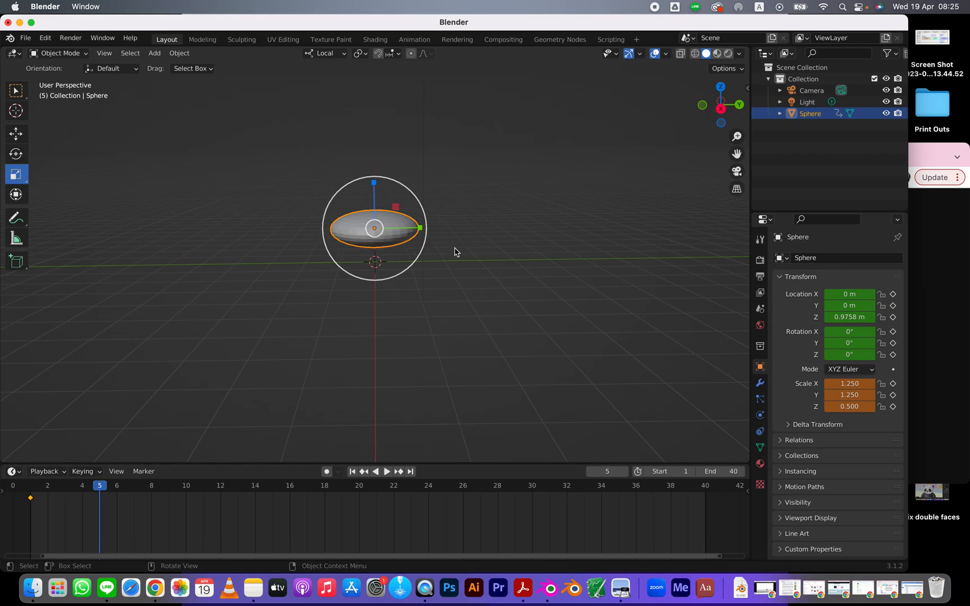
Lower the squashed sphere to a Z location of about 0.45 m and insert a Location, Rotation & Scale keyframe at frame 5
left_click(18, 136)
middle_click_drag(385, 263, 384, 238)
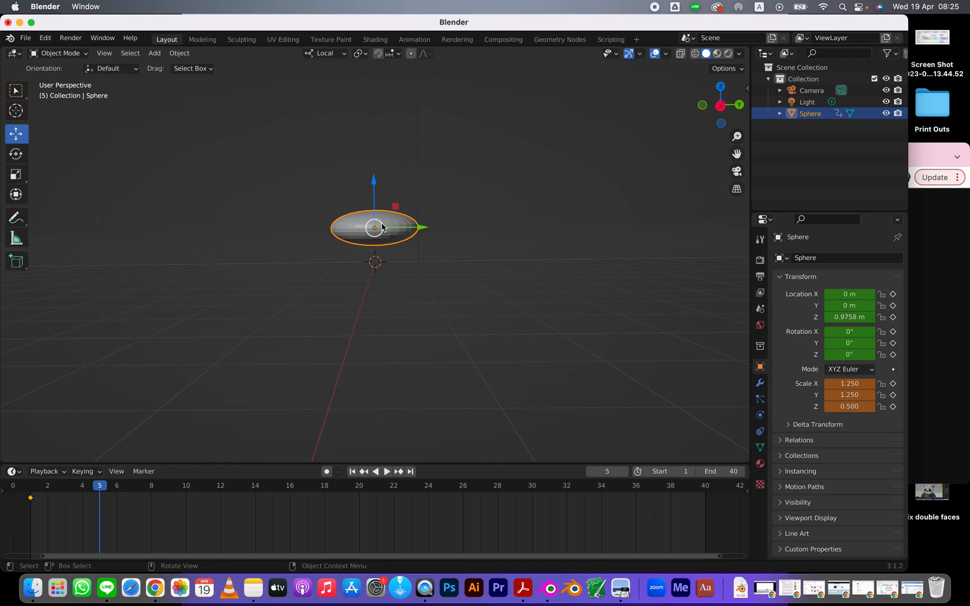
left_click_drag(374, 180, 374, 199)
key("i")
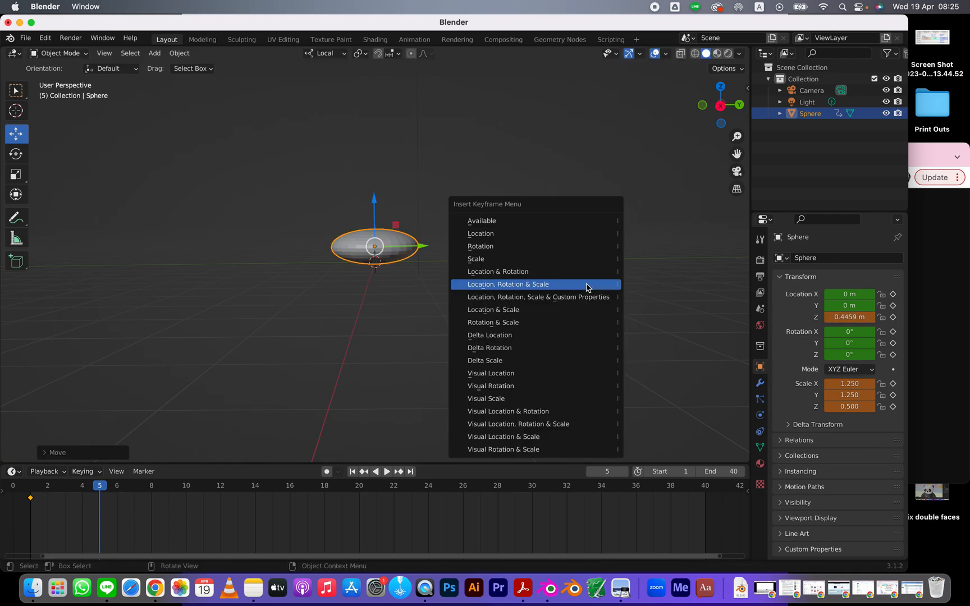
left_click(518, 286)
Repeat the squashed pose from frame 5 as a keyframe at frame 10
left_click_drag(73, 486, 187, 486)
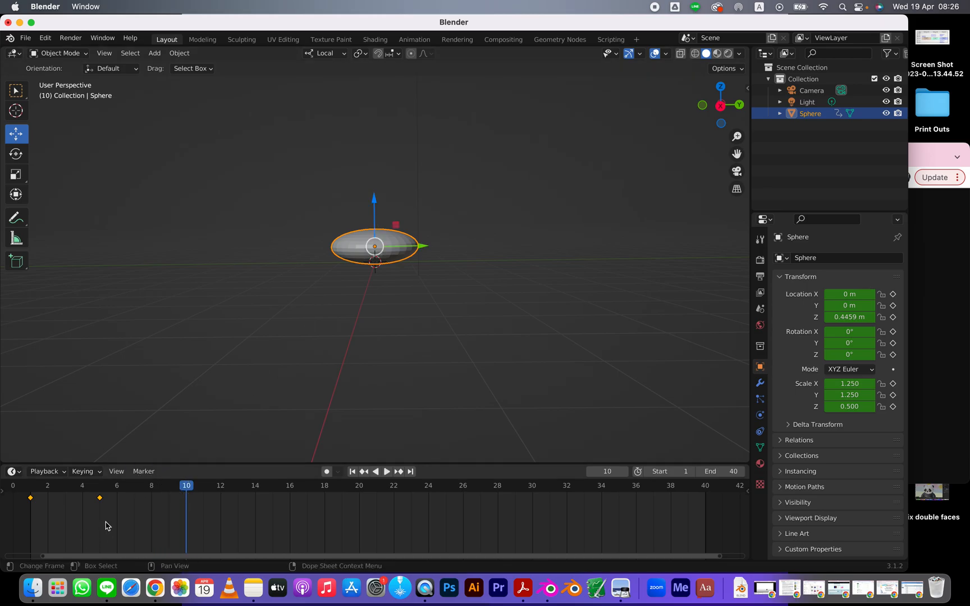
left_click_drag(119, 518, 78, 481)
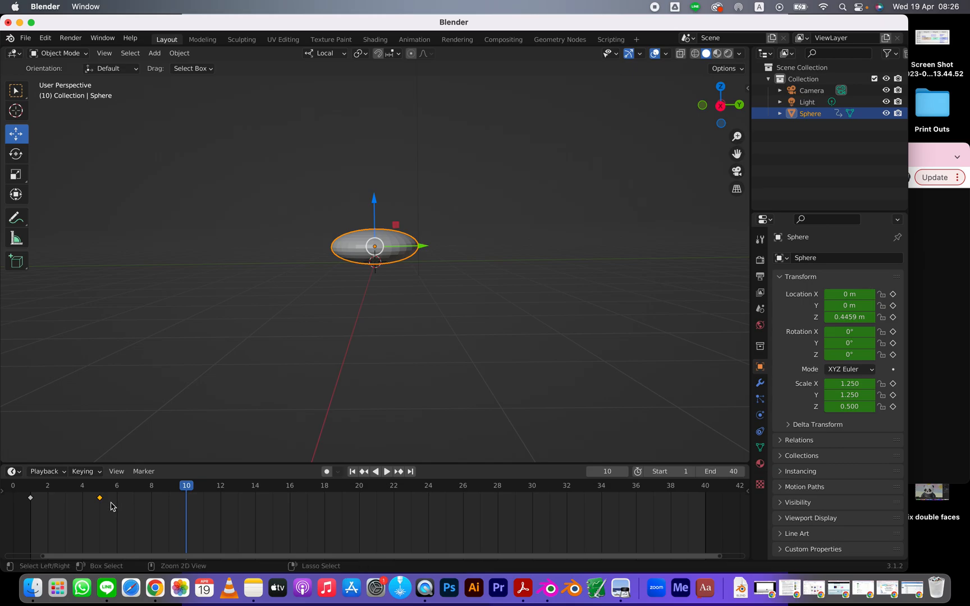
key("i")
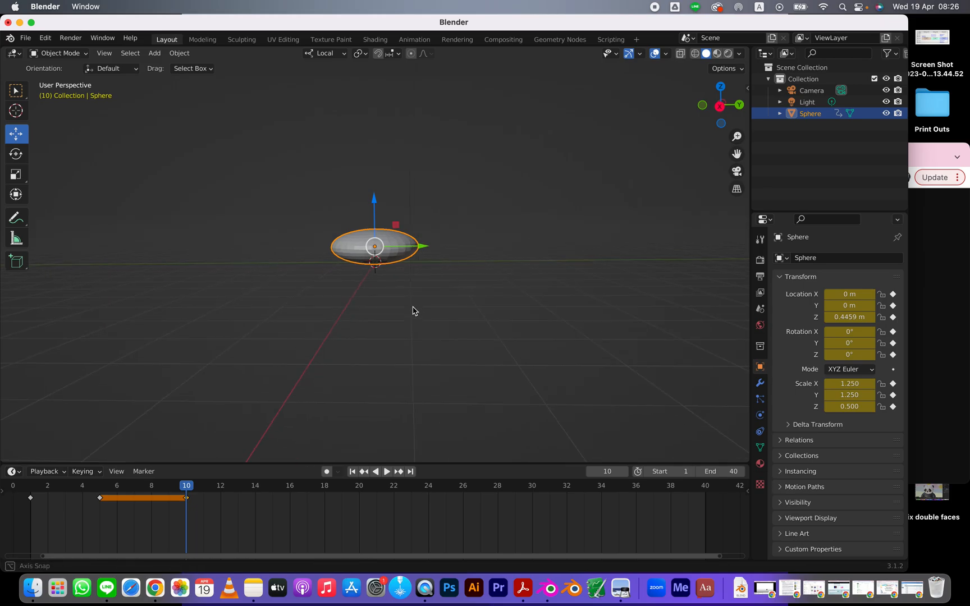
Scrub the timeline through the first 12 frames to review the squash and its hold
key("space")
left_click(84, 492)
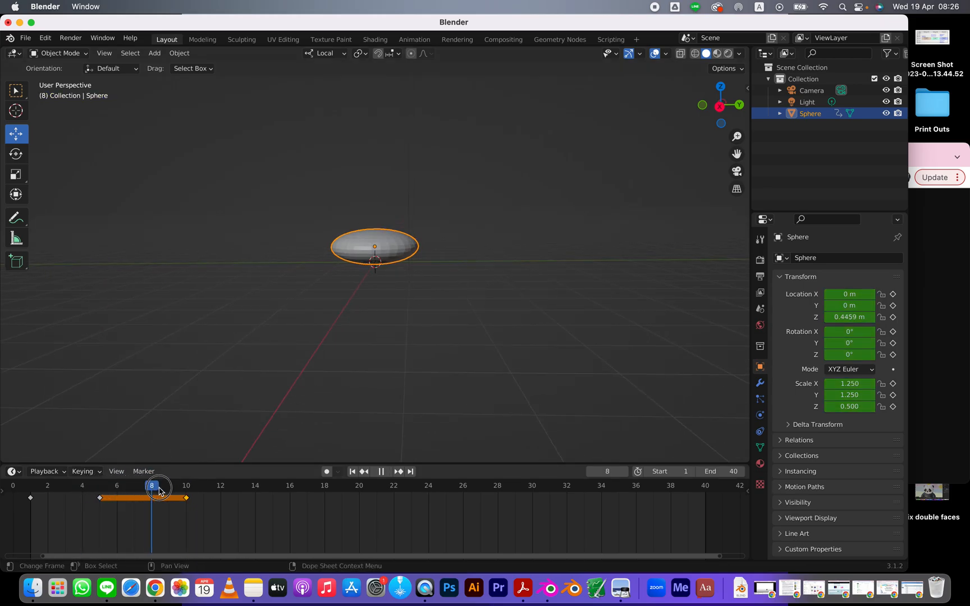
left_click(64, 494)
left_click_drag(63, 490, 196, 493)
mouse_move(223, 494)
left_mouse_down()
mouse_move(264, 498)
mouse_move(220, 496)
left_mouse_up()
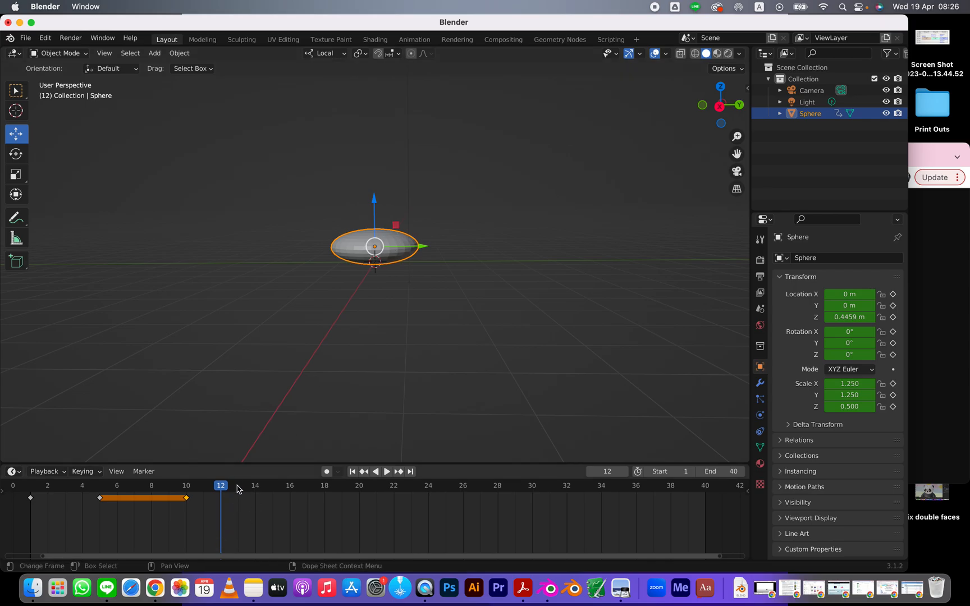
At frame 13, stretch the sphere with a Z scale of 1.5 and X and Y scales of 0.75
left_click(237, 489)
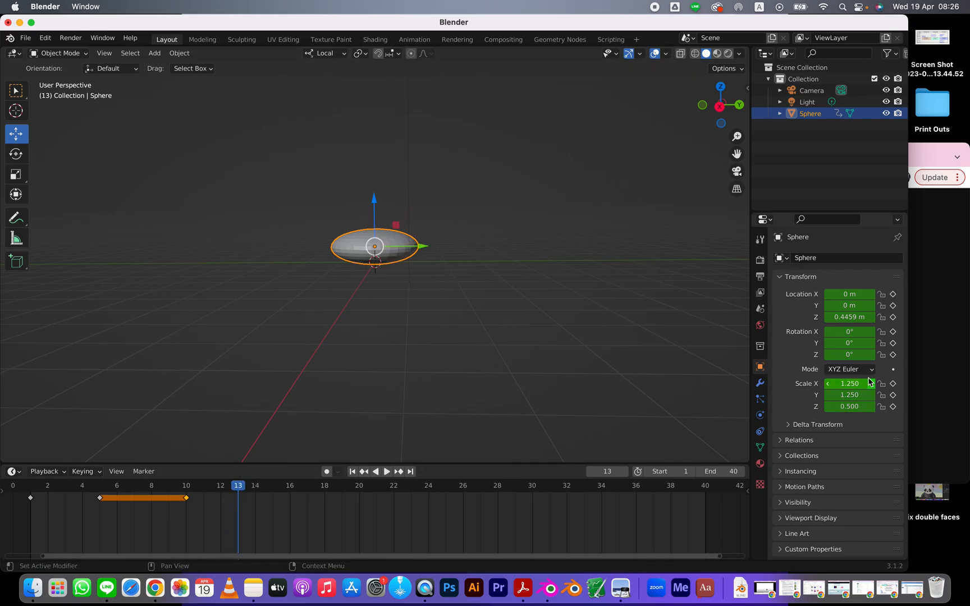
left_click(855, 409)
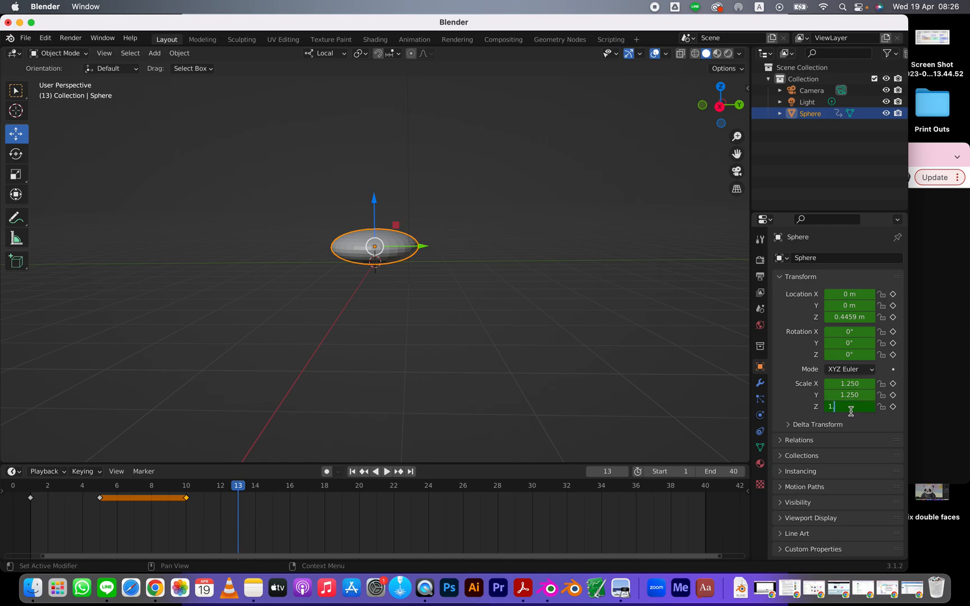
key("Return")
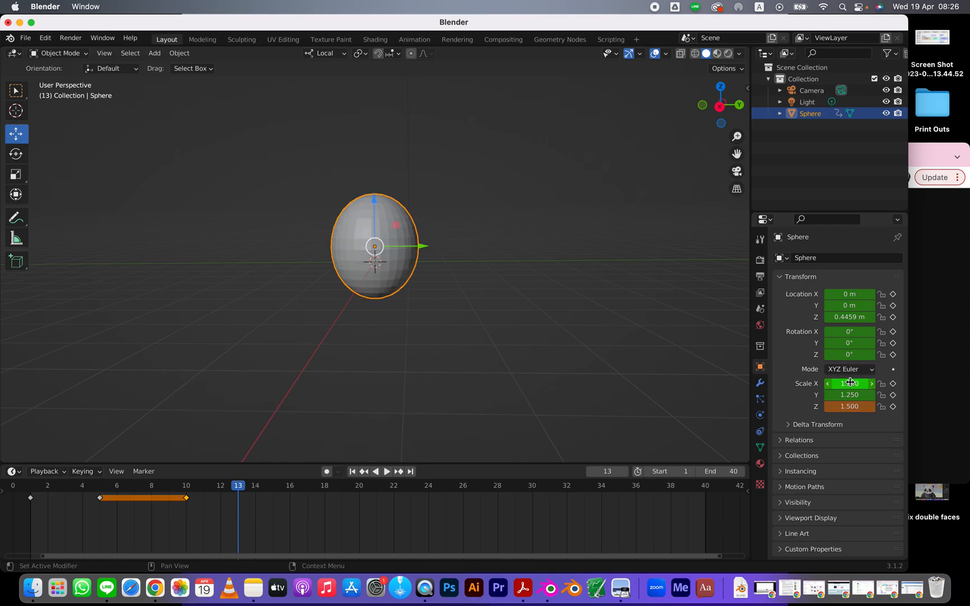
left_click(854, 385)
type(".75")
key("Return")
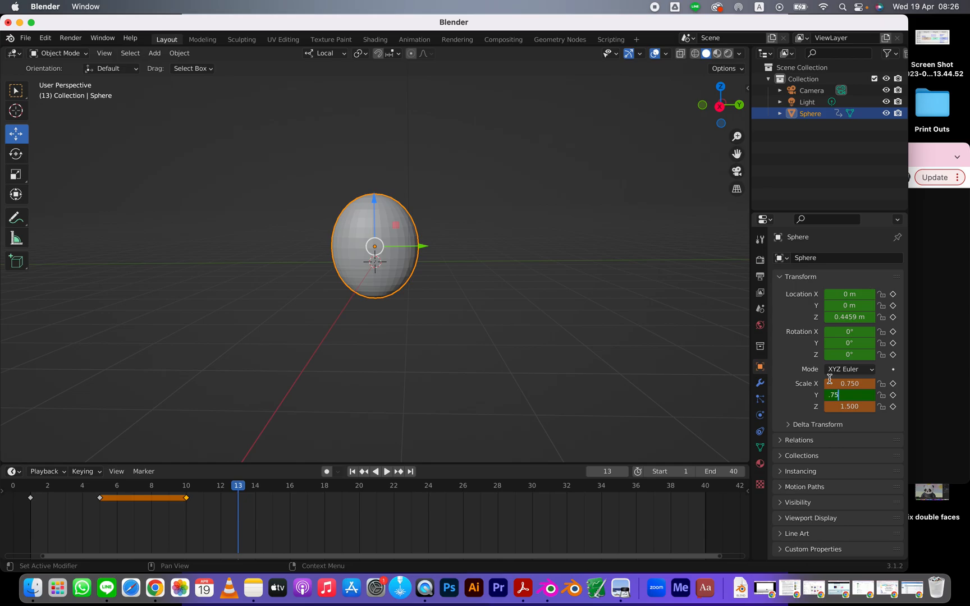
key("Return")
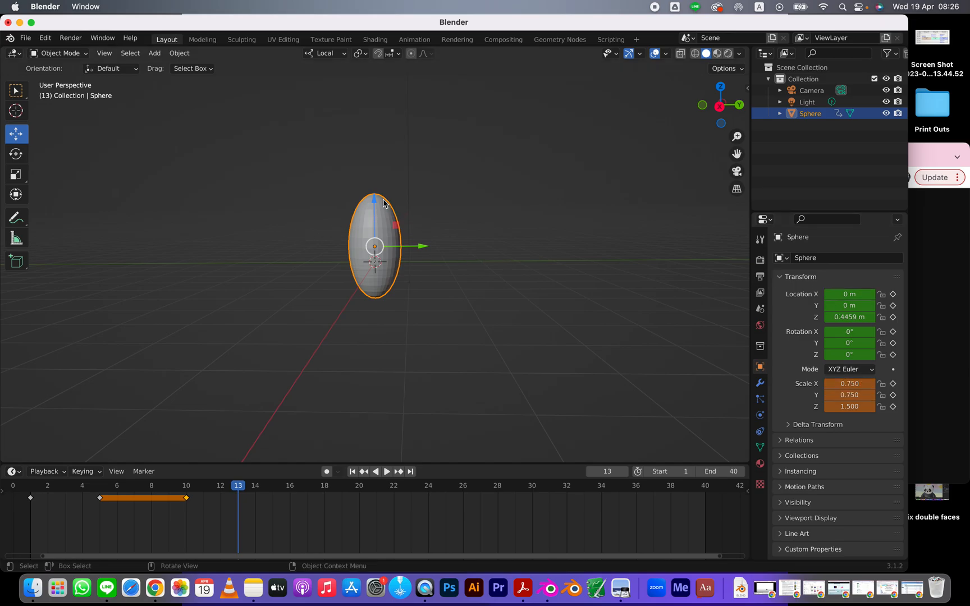
Raise the stretched sphere to a Z location of about 1.45 m and insert a Location, Rotation & Scale keyframe at frame 13
left_click_drag(375, 202, 376, 166)
key("i")
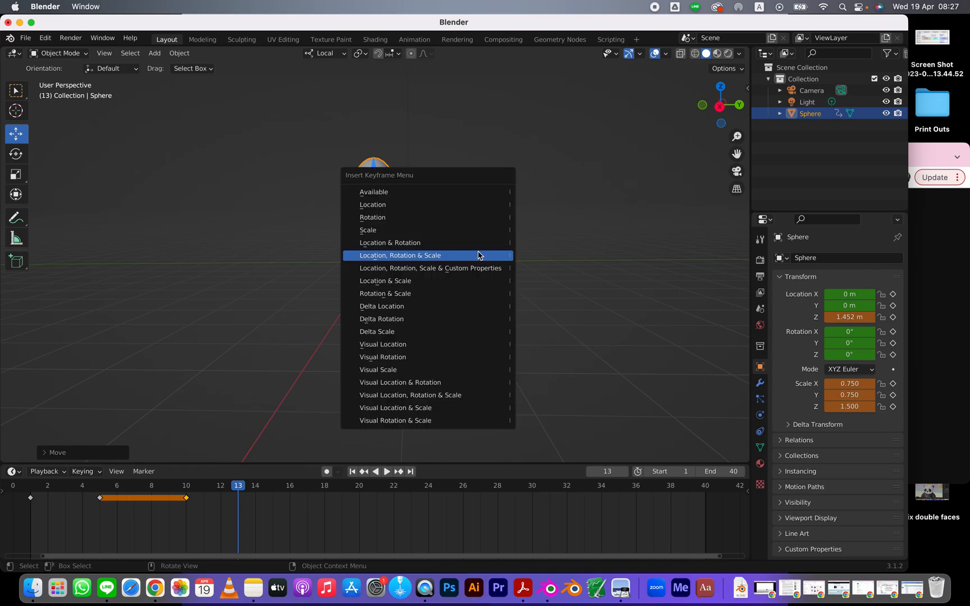
left_click(470, 258)
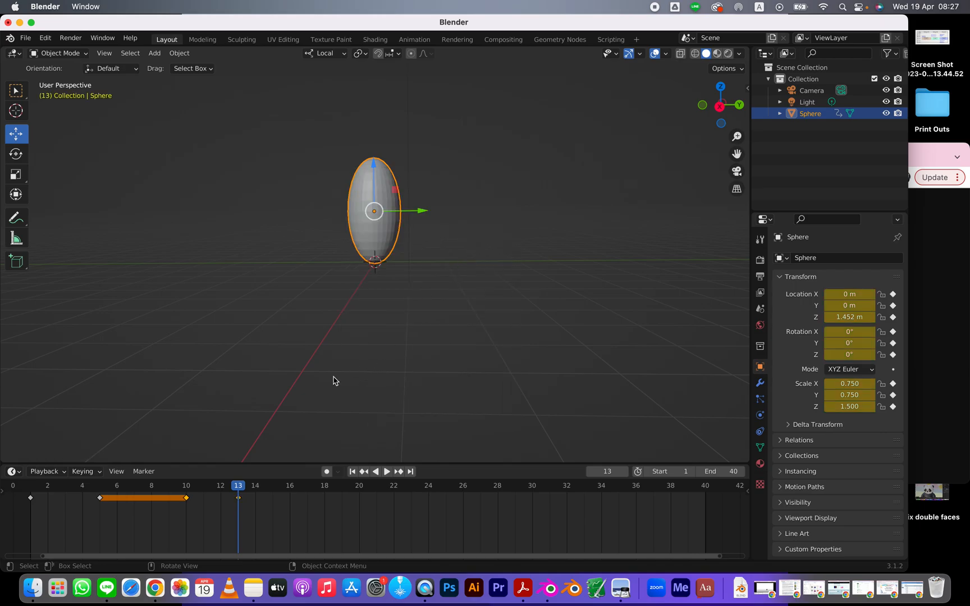
At frame 18, raise the sphere to a Z location of about 6.15 m and check its shape against the Chrome reference image
left_click_drag(177, 489, 324, 484)
middle_click_drag(385, 295, 397, 402, "shift")
left_click_drag(380, 265, 379, 153)
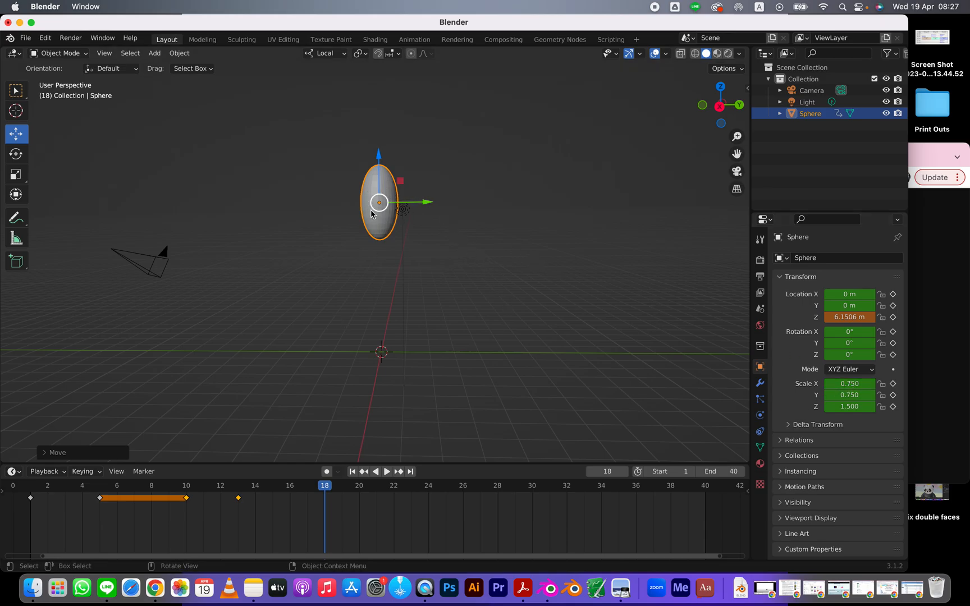
left_click(921, 156)
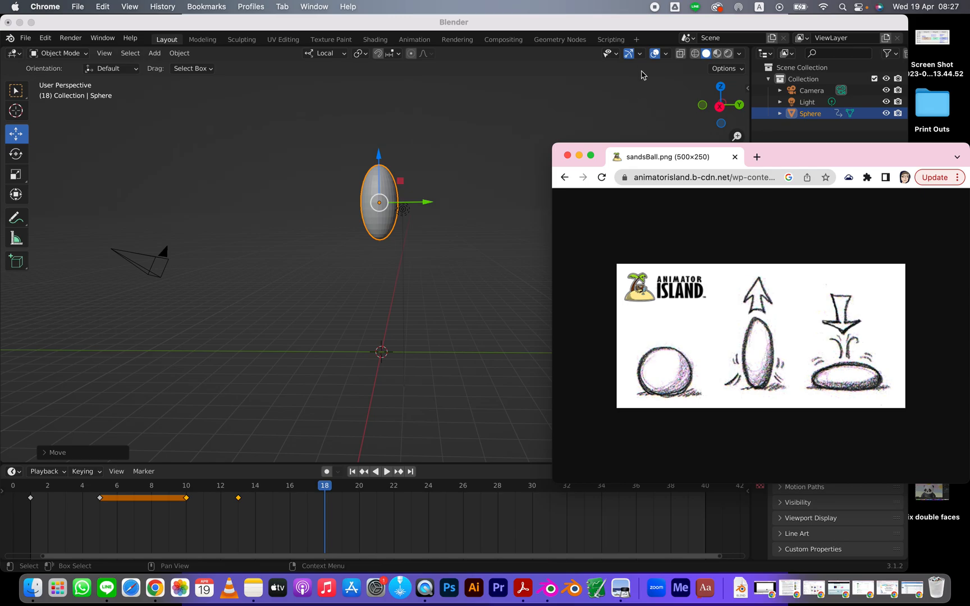
left_click(620, 28)
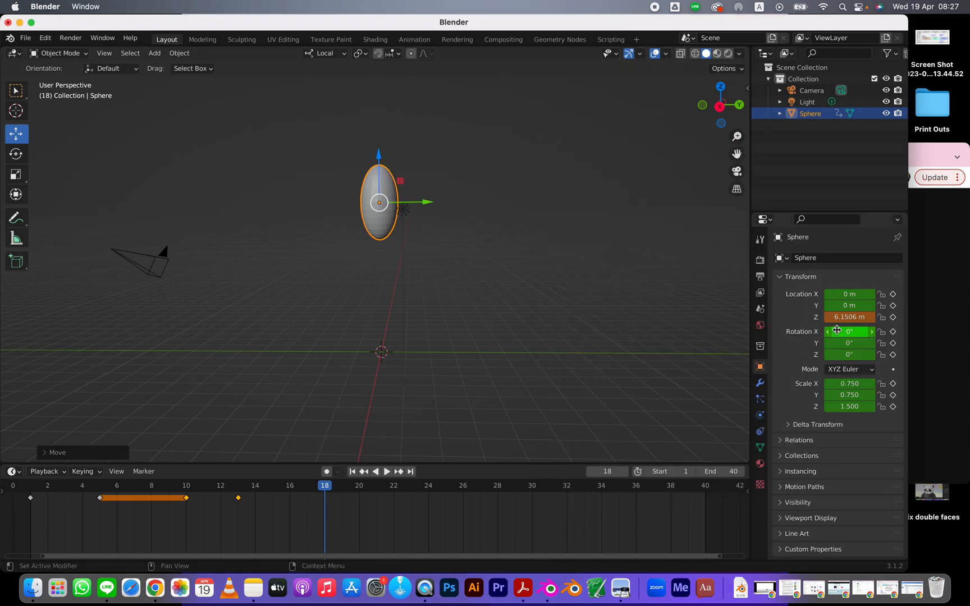
Set the sphere's X, Y and Z scales to 1 and insert a Location, Rotation & Scale keyframe at frame 18
left_click(846, 383)
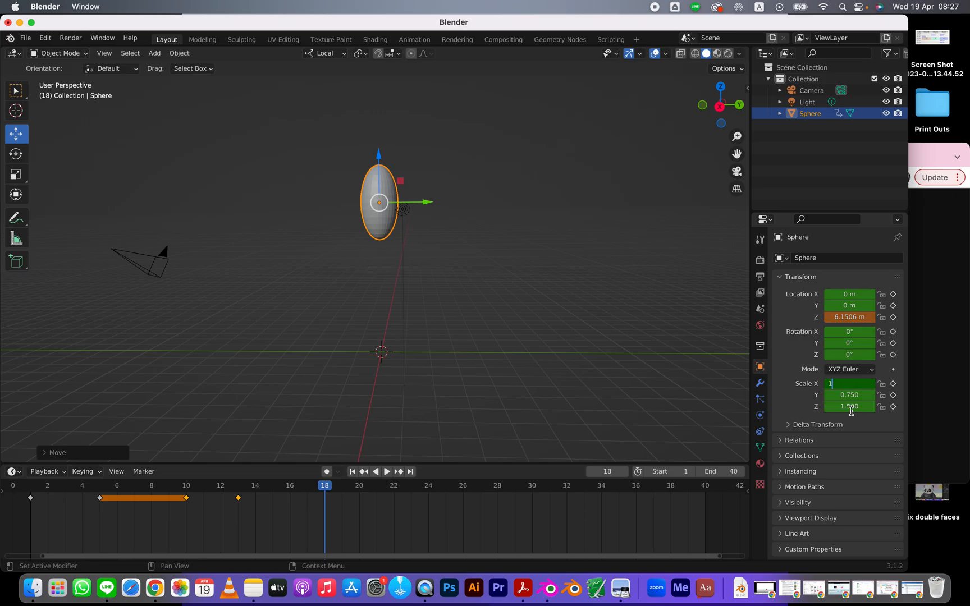
type("1")
key("Return")
left_click(849, 395)
type("1")
key("Return")
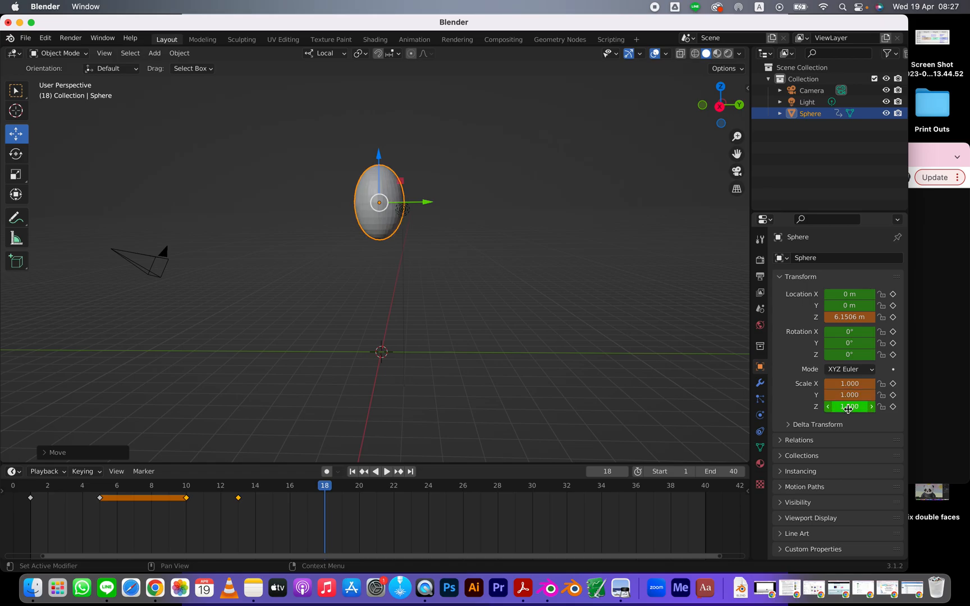
left_click(846, 407)
key("Return")
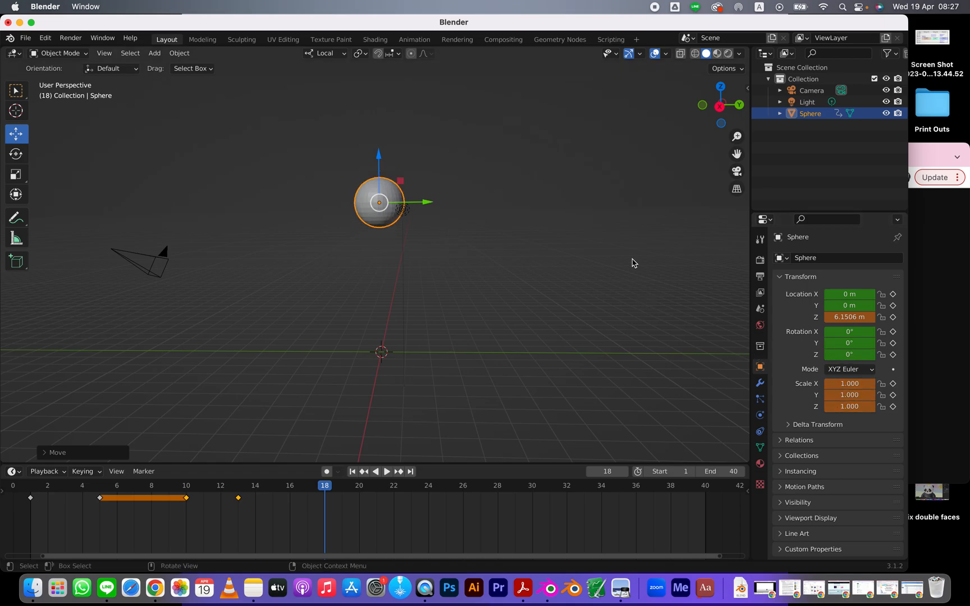
key("i")
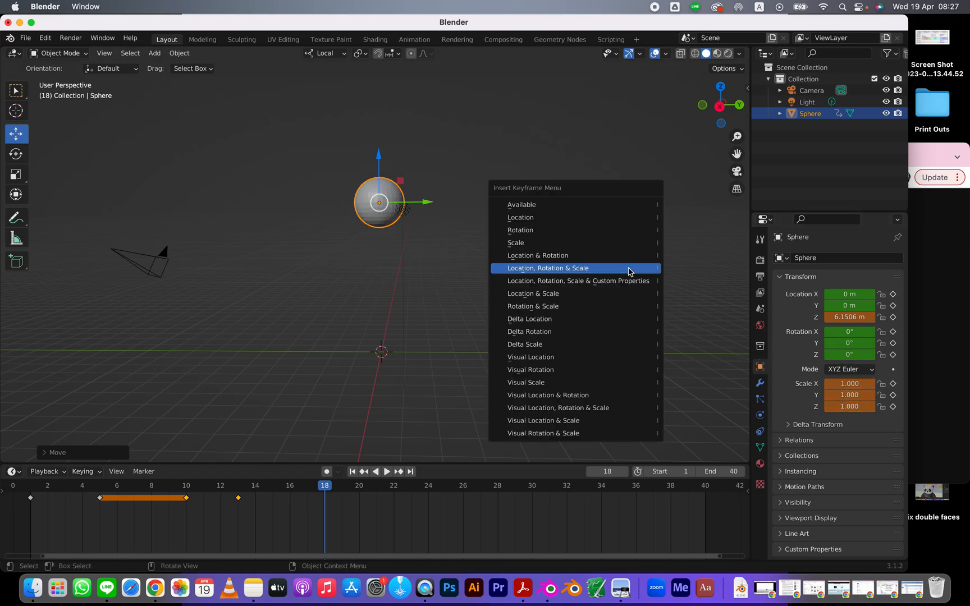
left_click(534, 269)
Copy the stretched pose keyframe from frame 13 to frame 23
left_click(222, 487)
left_click_drag(224, 489, 404, 478)
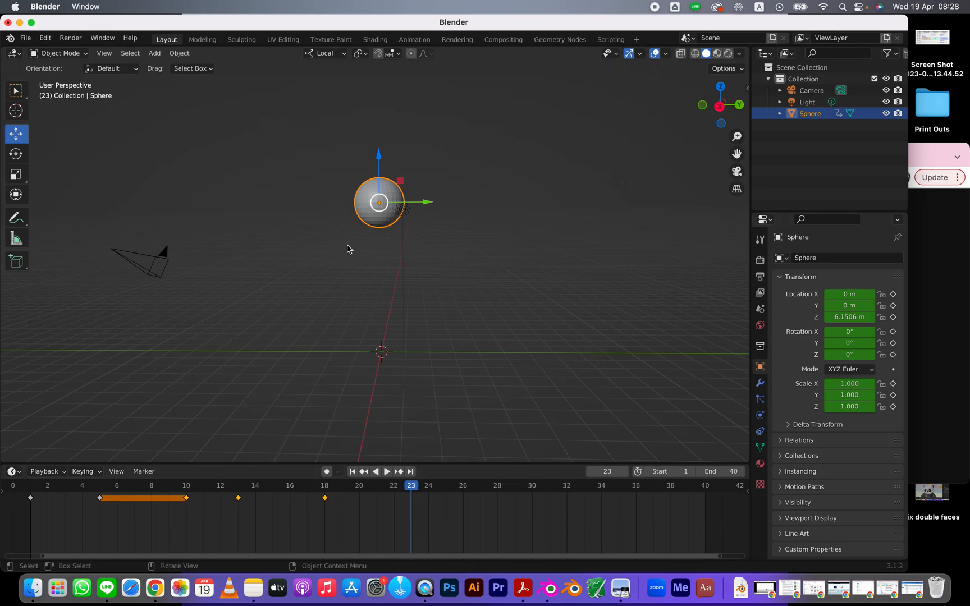
left_click(232, 496)
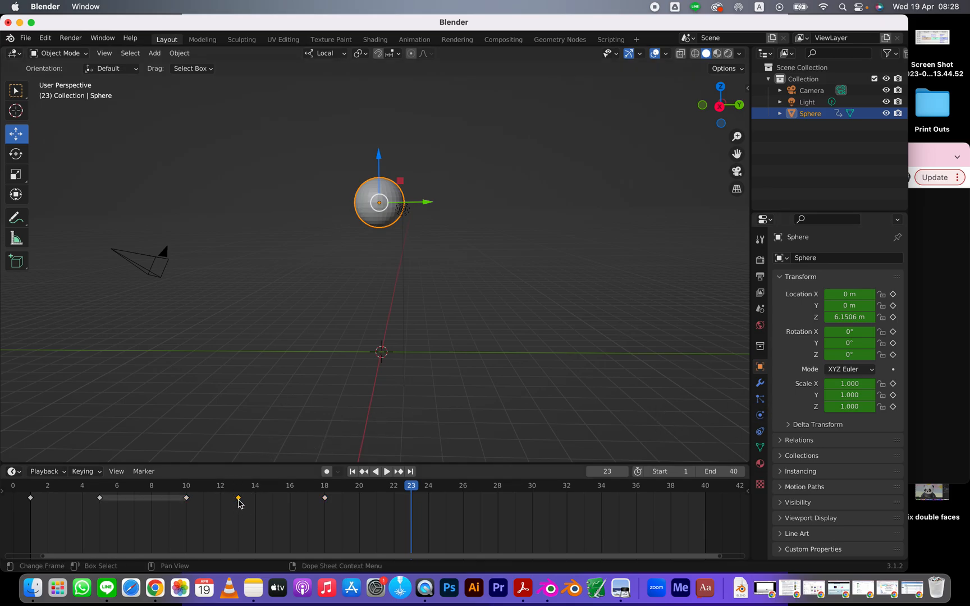
key("ctrl+v")
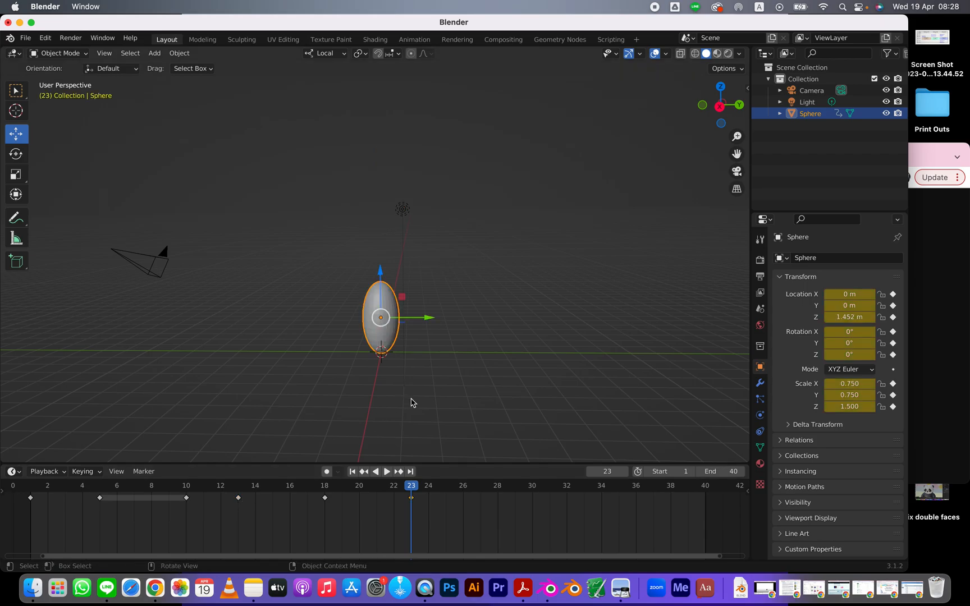
Scrub through the fall, then copy the squashed pose keyframe from frame 10 to frame 25
left_click_drag(246, 489, 407, 498)
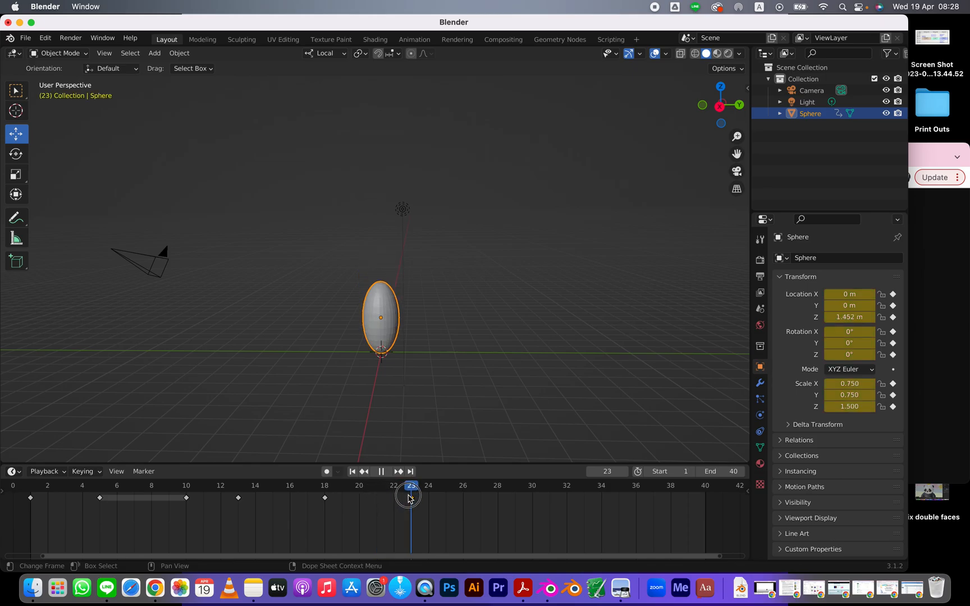
left_click_drag(411, 498, 447, 501)
left_click(174, 498)
key("ctrl")
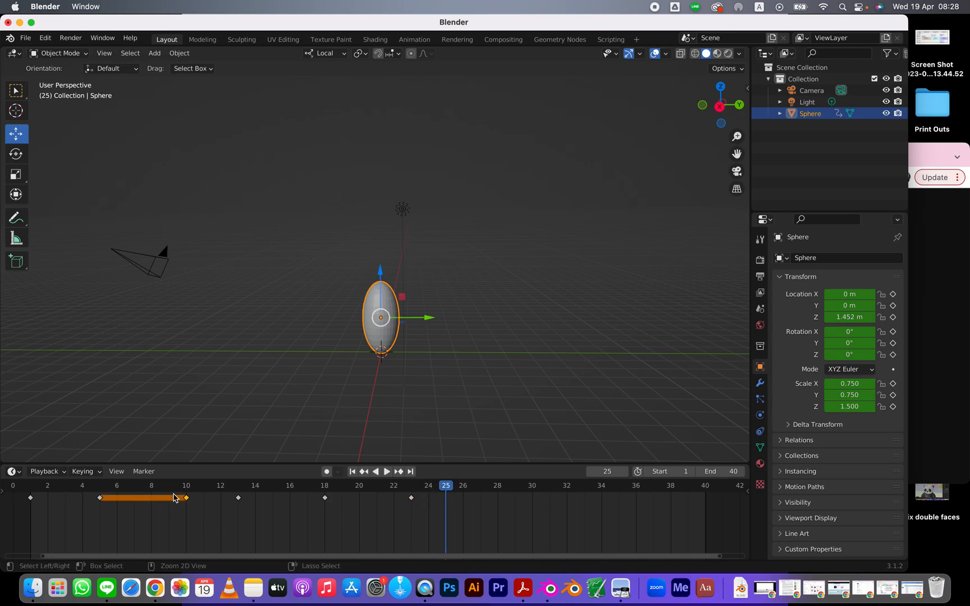
key("ctrl+c")
key("ctrl+v")
Copy the round ball keyframe from frame 1 to frame 27
key("space")
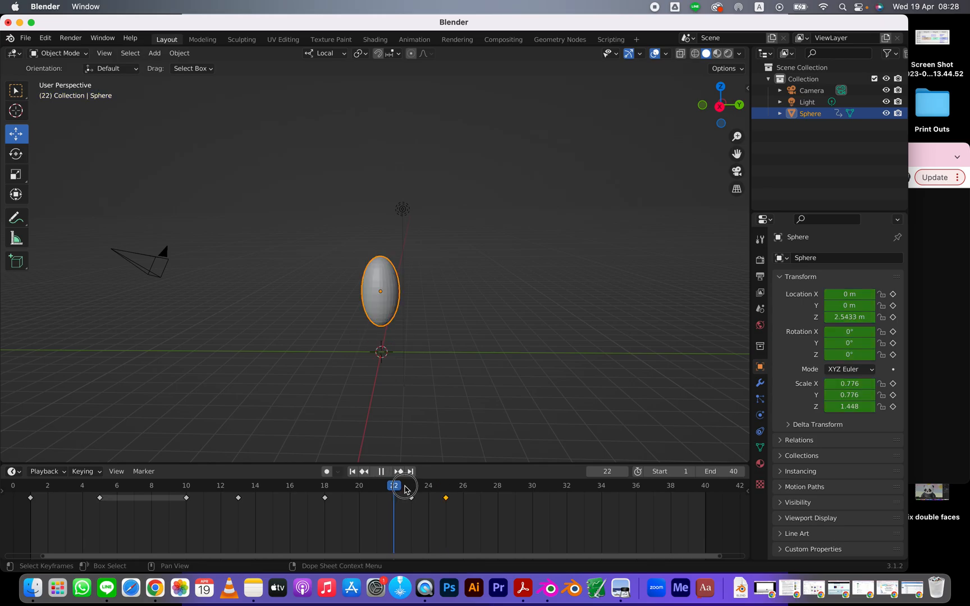
key("space")
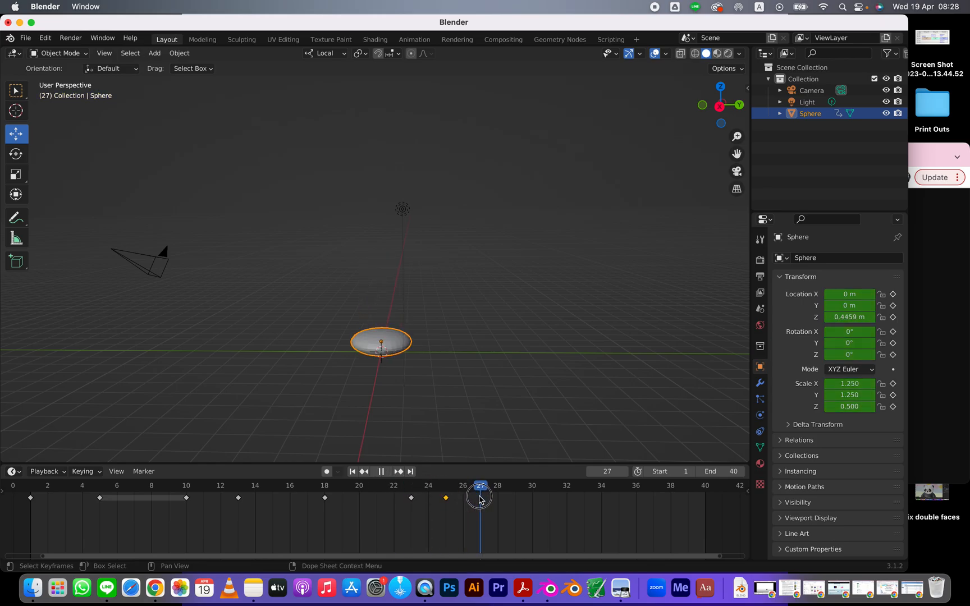
left_click_drag(39, 510, 26, 497)
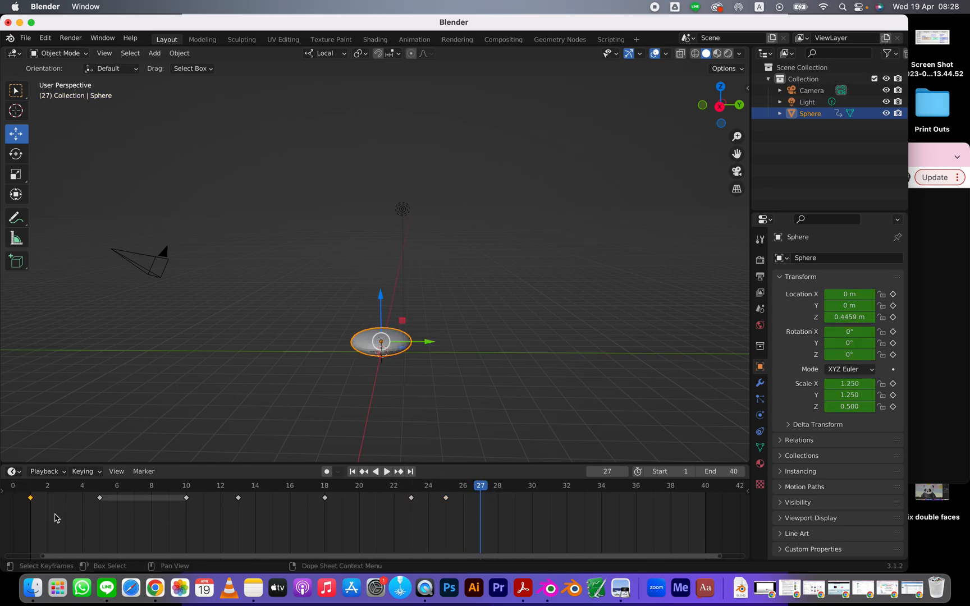
key("ctrl+c")
key("ctrl+v")
Play the bounce animation from frame 1 to check its timing
left_click_drag(405, 489, 34, 470)
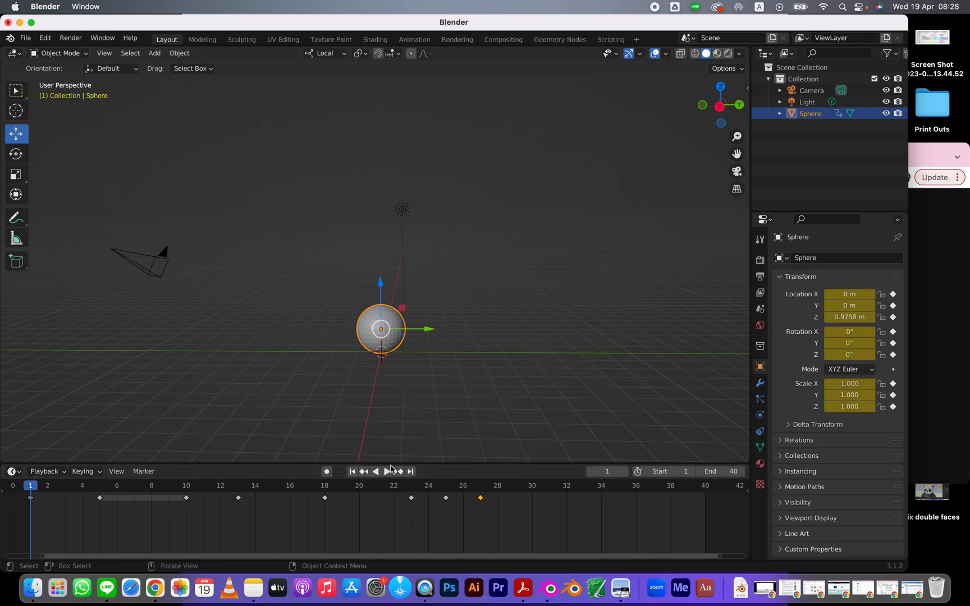
key("space")
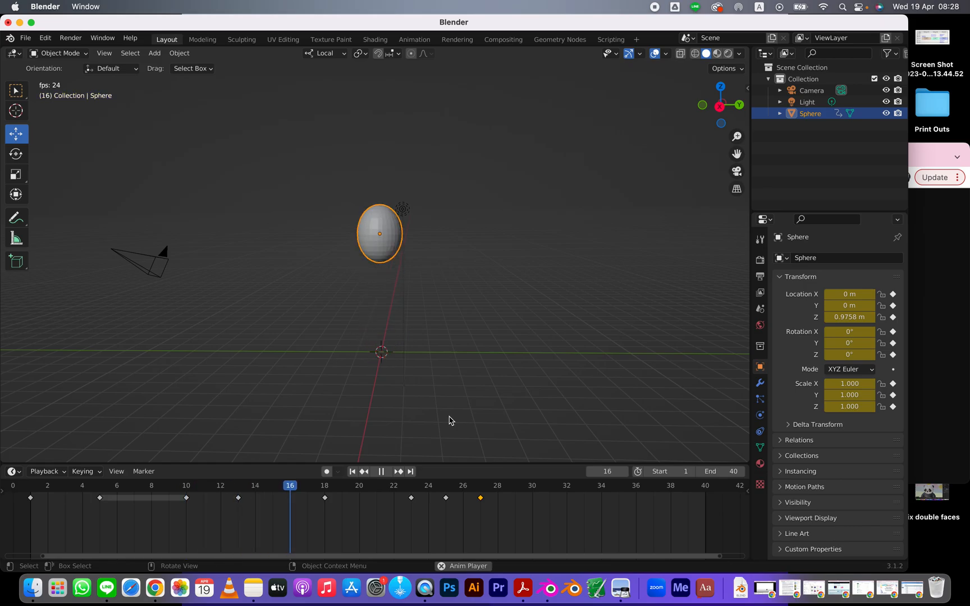
key("space")
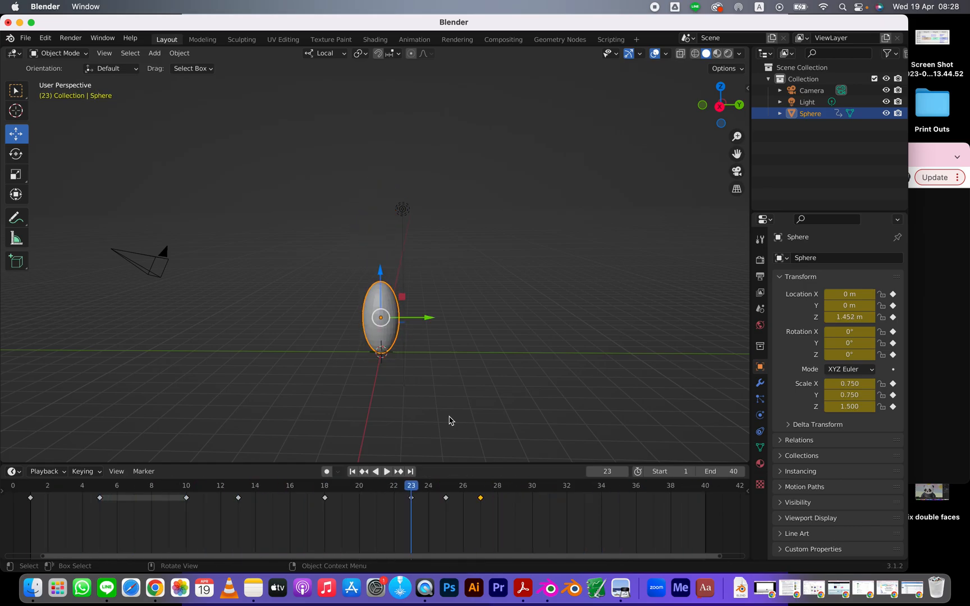
Retime the jump by shifting the frame 18 keyframe to 19 and the last three keyframes to frames 25, 27 and 29
left_click_drag(503, 520, 347, 500)
left_click_drag(543, 529, 447, 498)
Replay the retimed bounce from frame 1 to review the new spacing
left_click_drag(364, 493, 28, 486)
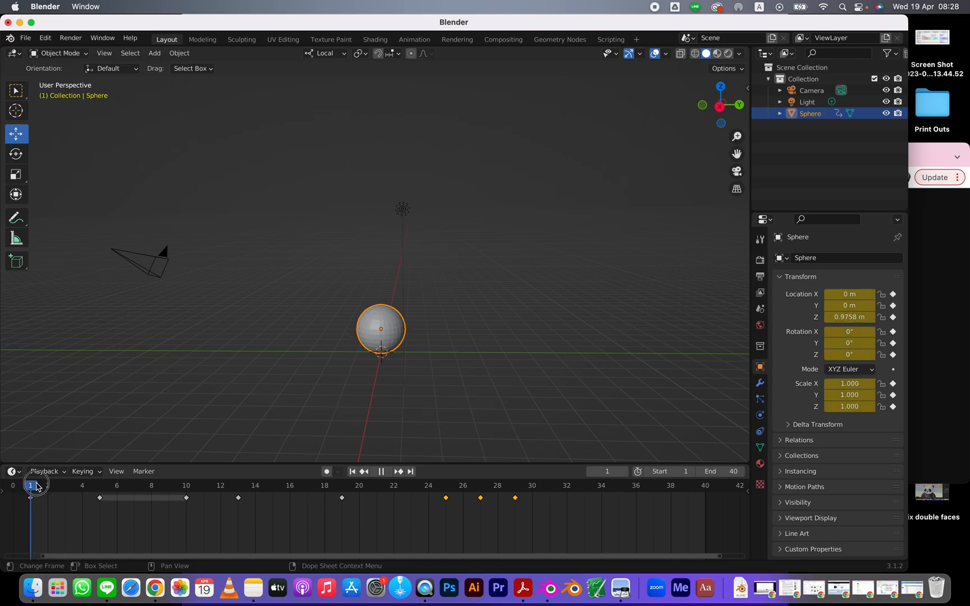
key("space")
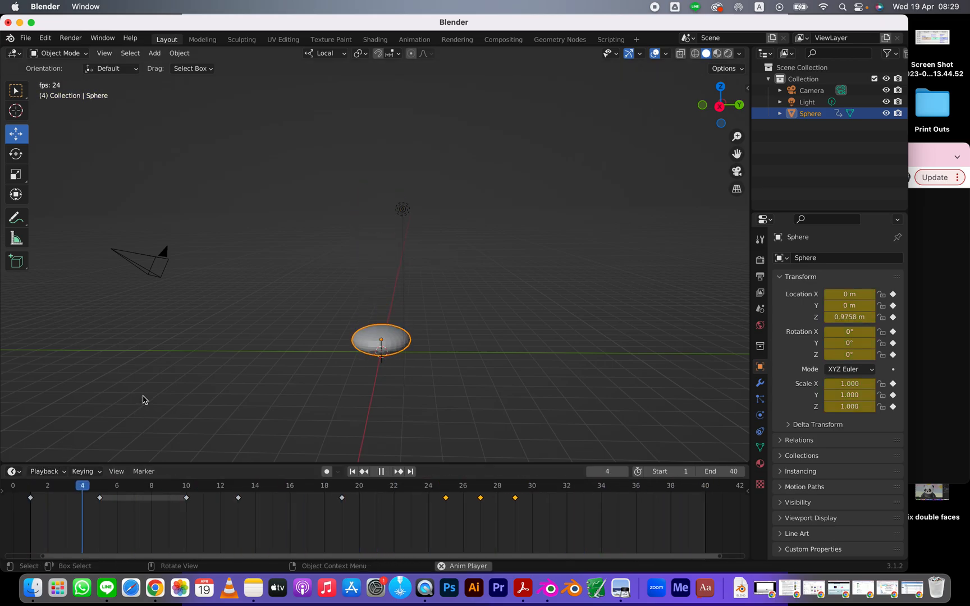
key("space")
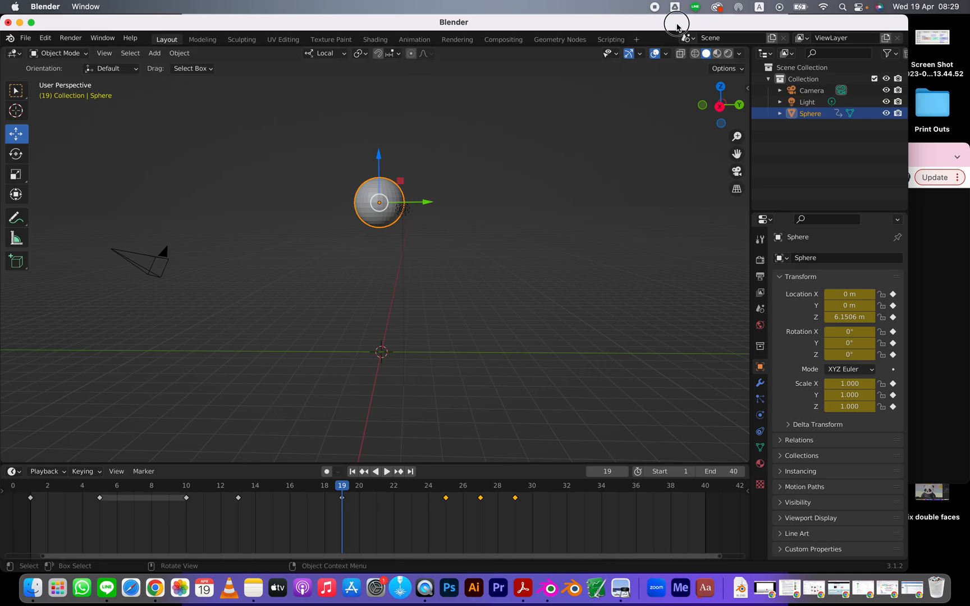
Set the handle type of the stretched take-off keyframe at frame 13 to Vector
left_click_drag(678, 26, 686, 25)
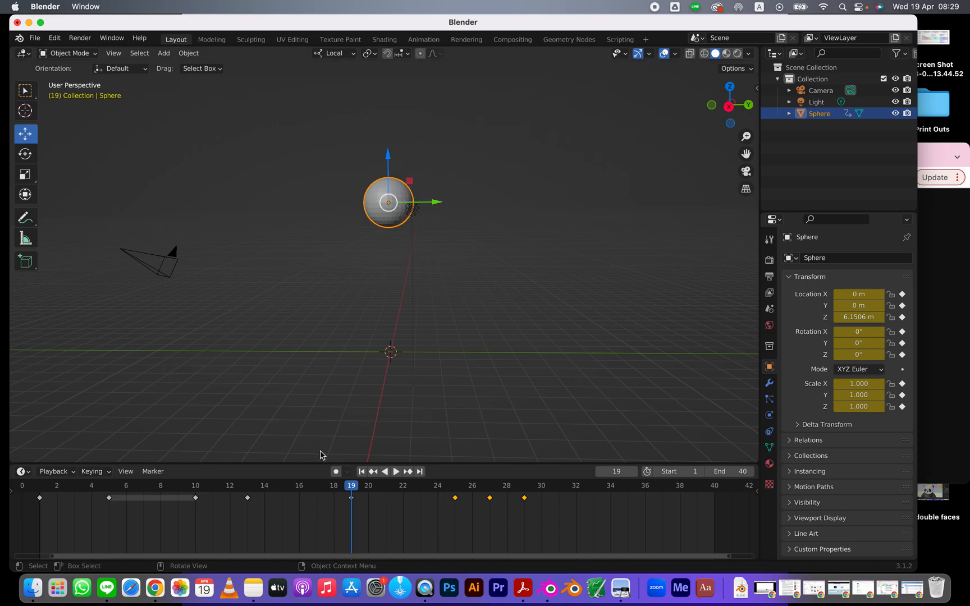
left_click(247, 490)
mouse_move(247, 489)
left_mouse_down()
mouse_move(228, 489)
mouse_move(279, 490)
mouse_move(249, 491)
left_mouse_up()
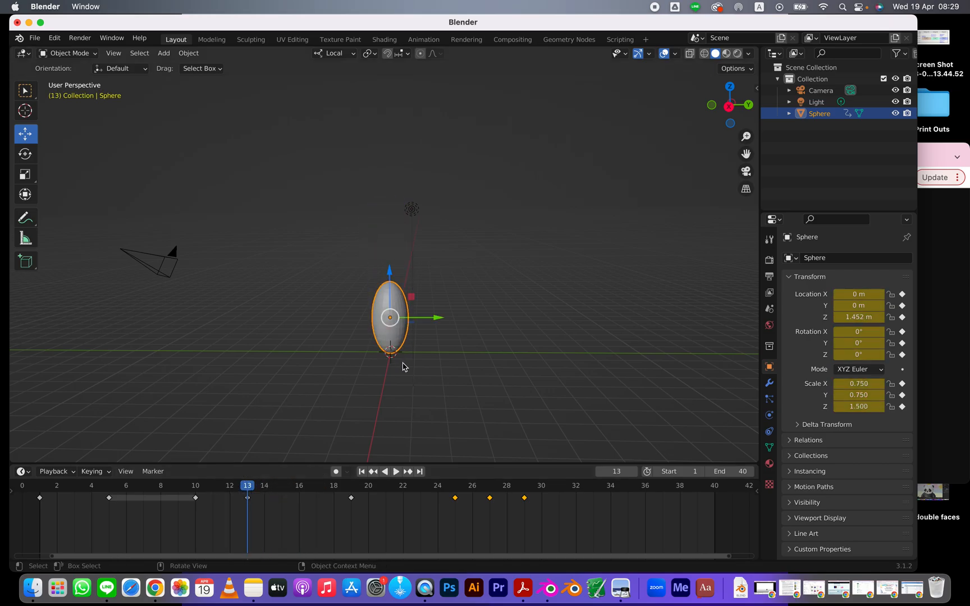
right_click(248, 501)
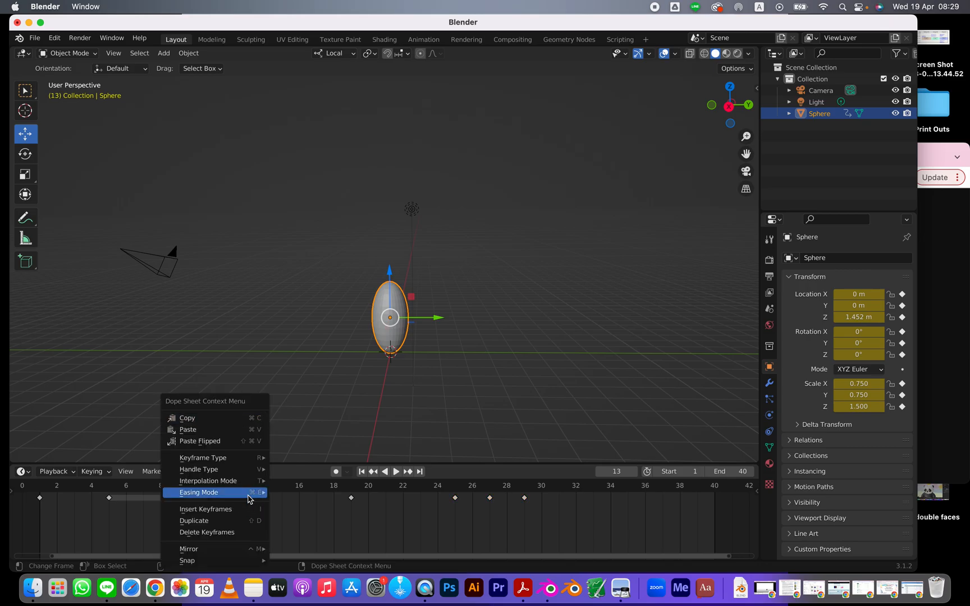
mouse_move(238, 472)
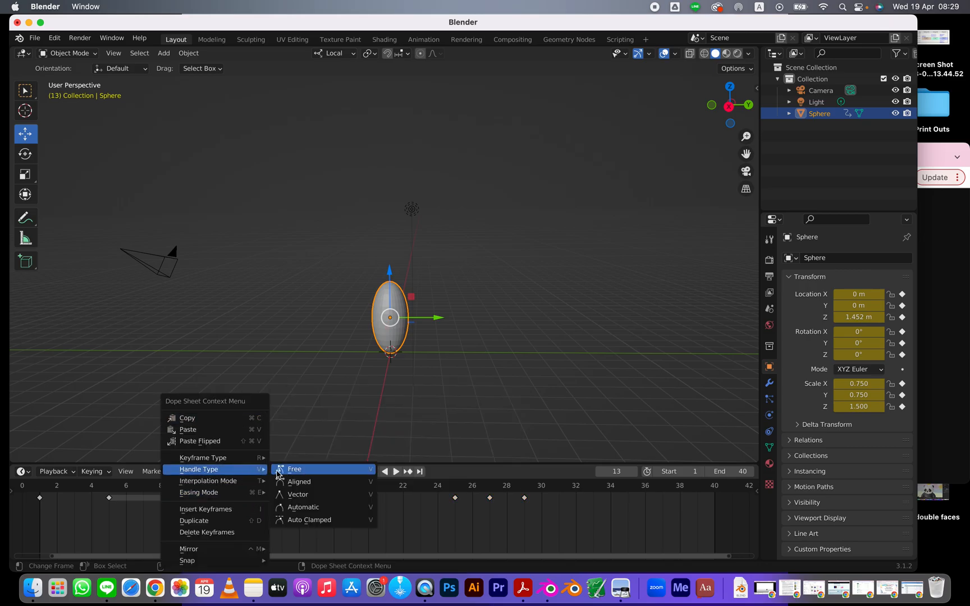
left_click(295, 500)
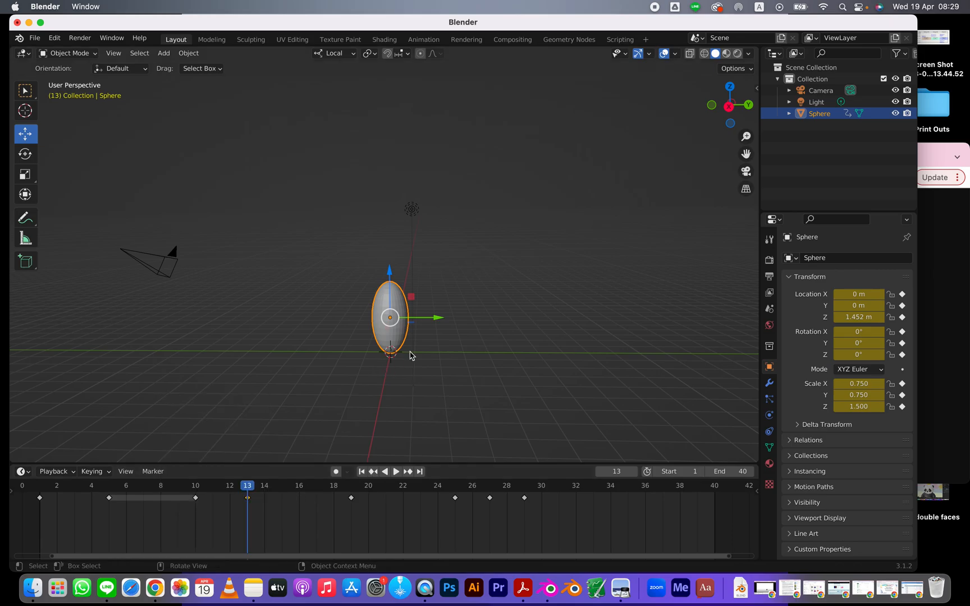
Change the stretched landing keyframe at frame 25 to the Vector handle type
left_click(456, 491)
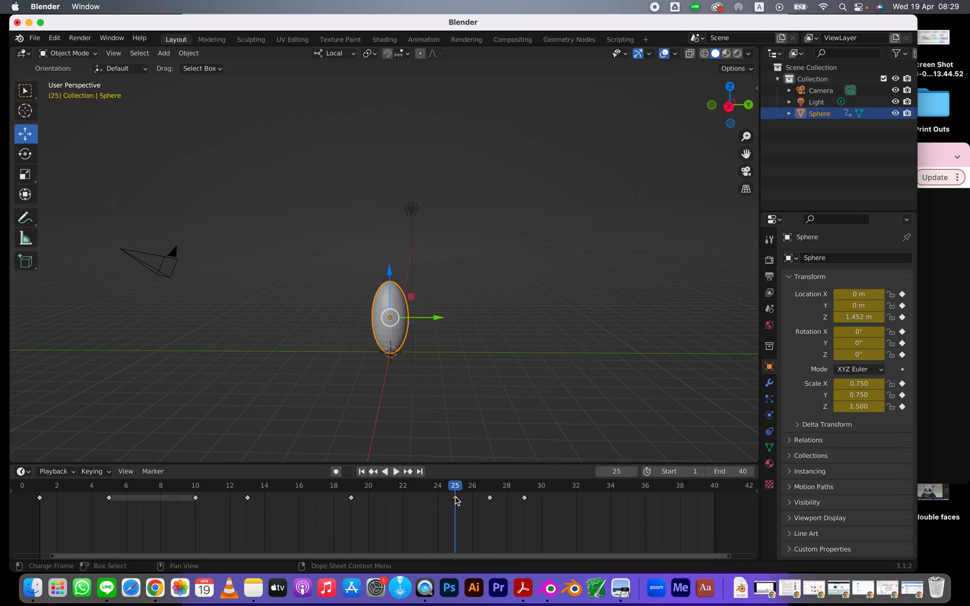
right_click(455, 500)
mouse_move(452, 471)
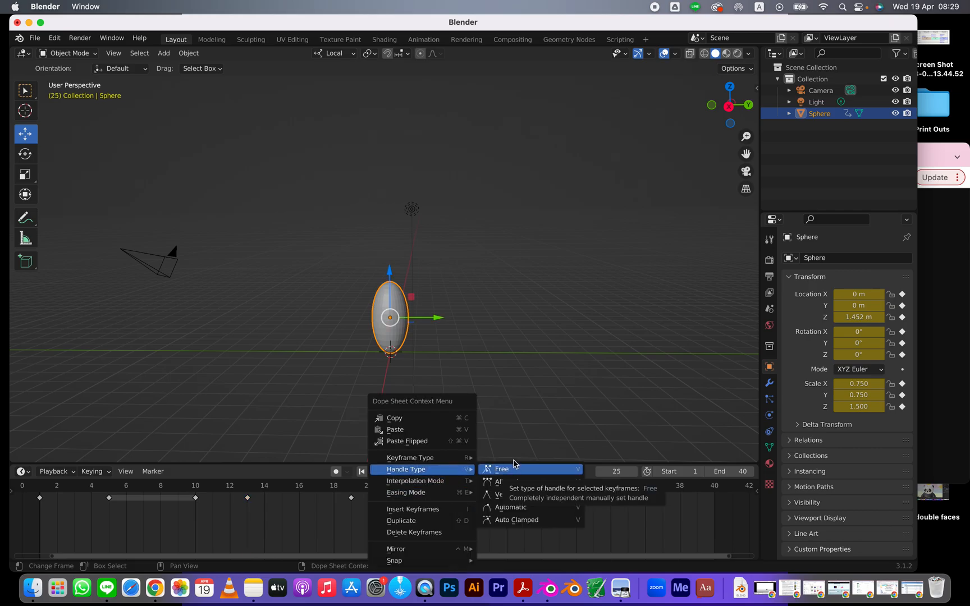
left_click(504, 494)
Set the handle type of the keyframe at the jump's peak, frame 19, to Aligned
left_click(352, 488)
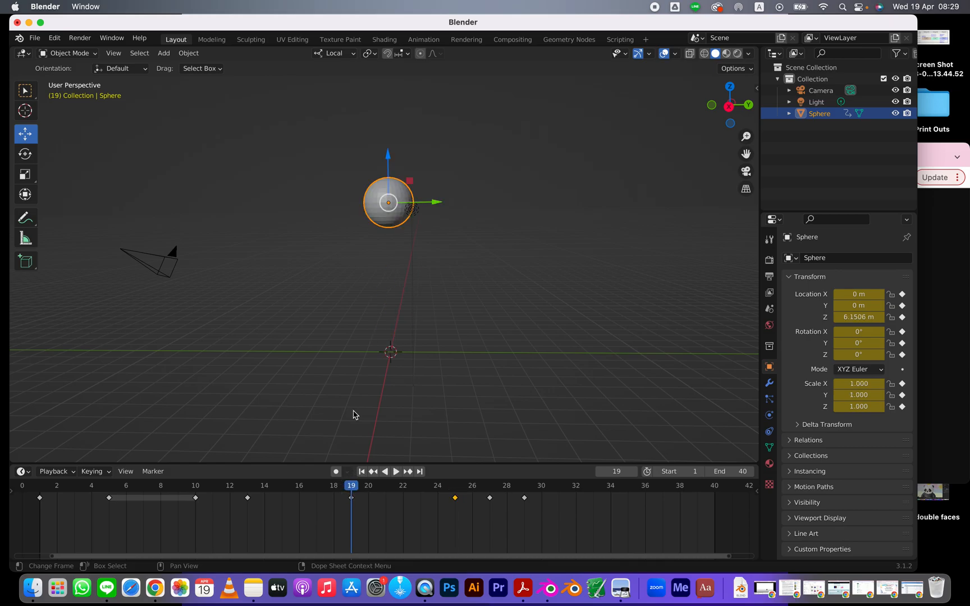
right_click(352, 501)
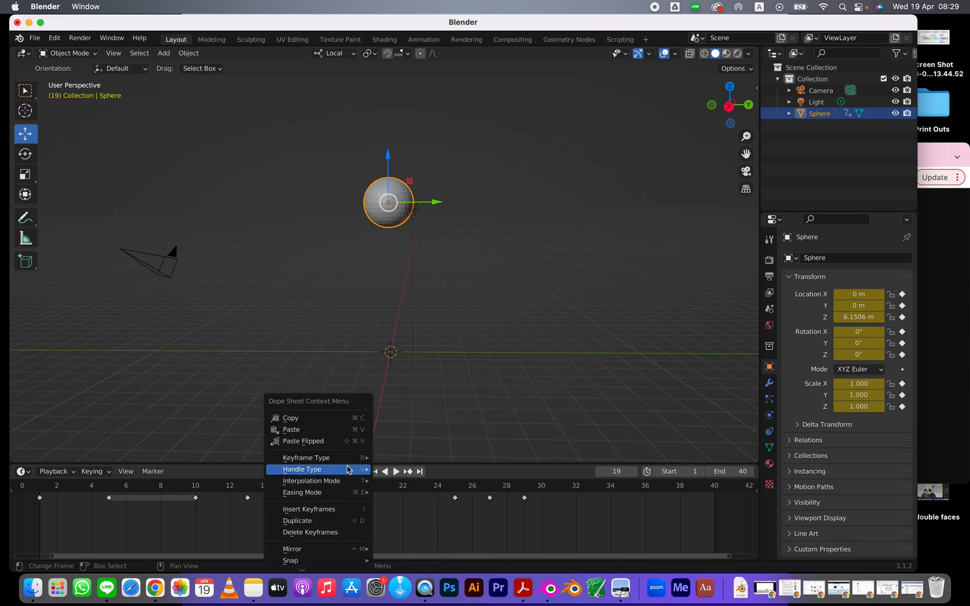
mouse_move(347, 470)
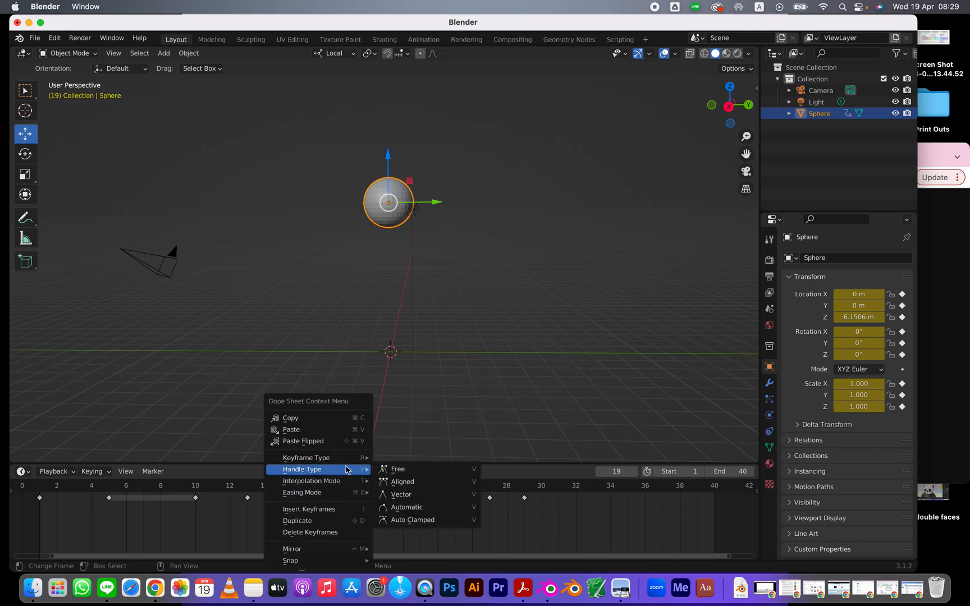
left_click(402, 482)
Play the bounce from frame 1 to check the motion with the new keyframe handles, and stop playback
left_click_drag(311, 487, 43, 498)
key("space")
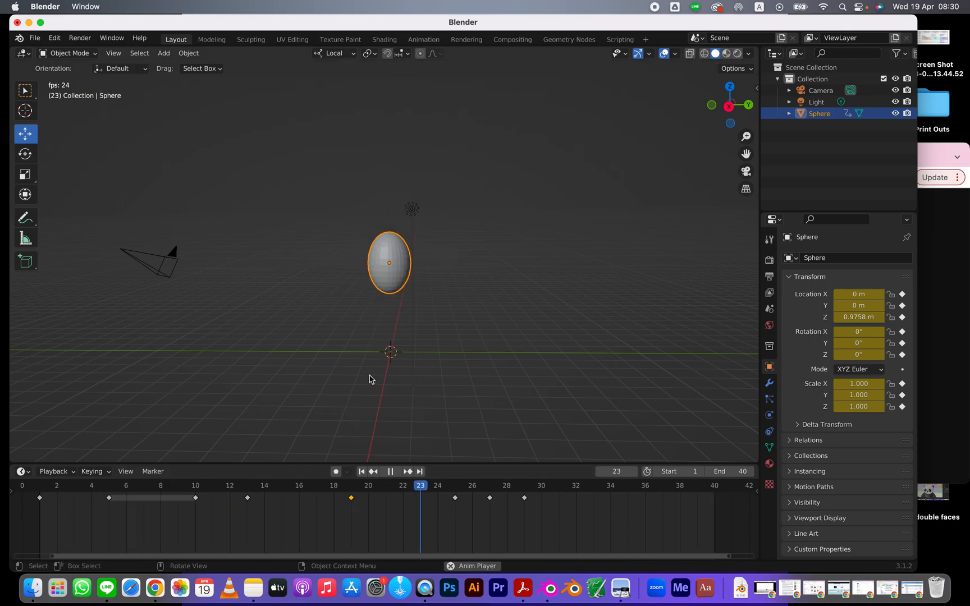
left_click(391, 473)
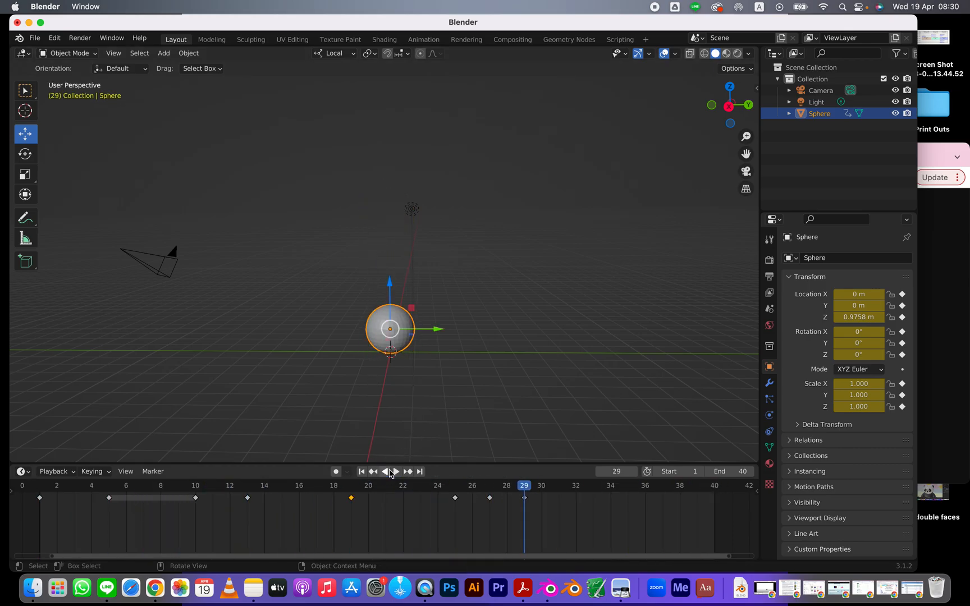